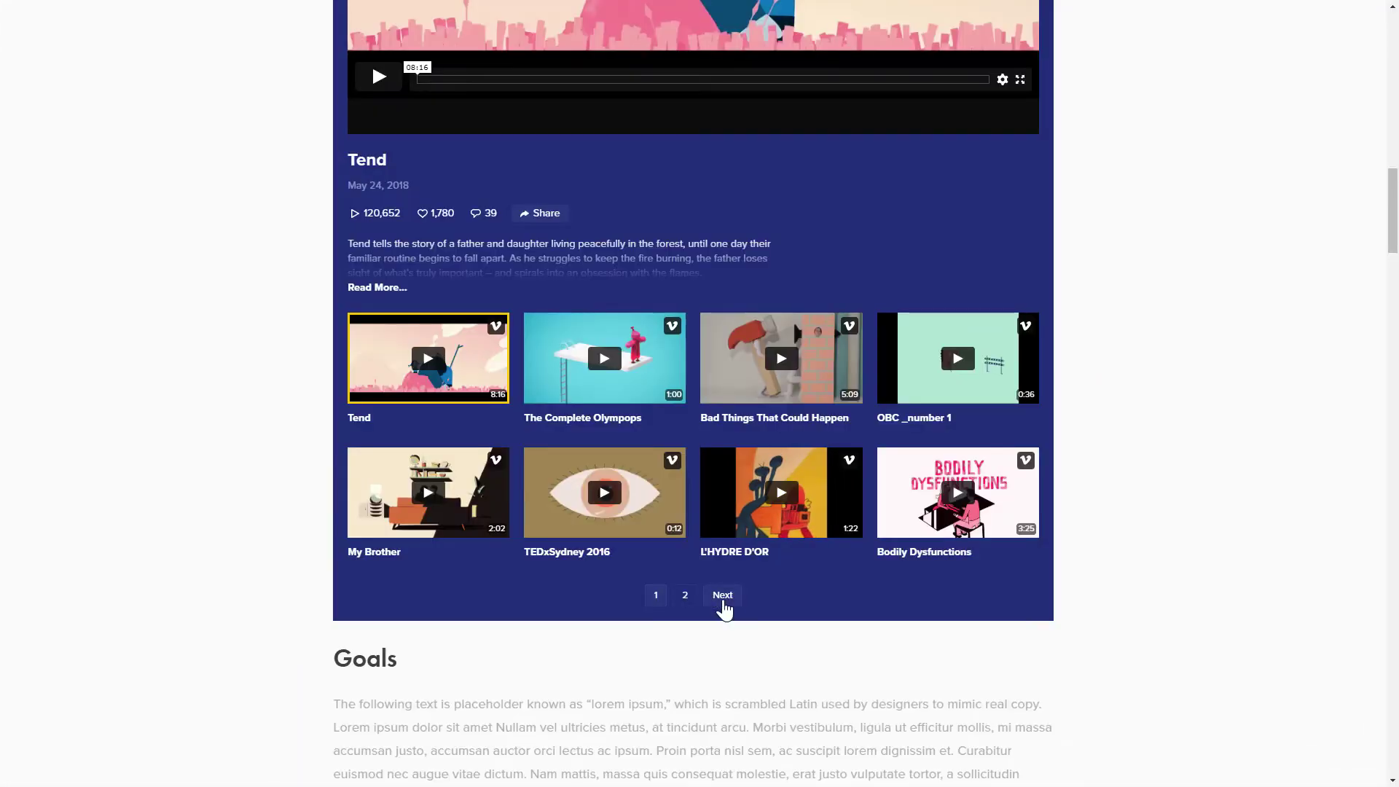
Page to the second set of gallery videos and expand Tend's full description
{"action": "left_click", "coordinate": [723, 600]}
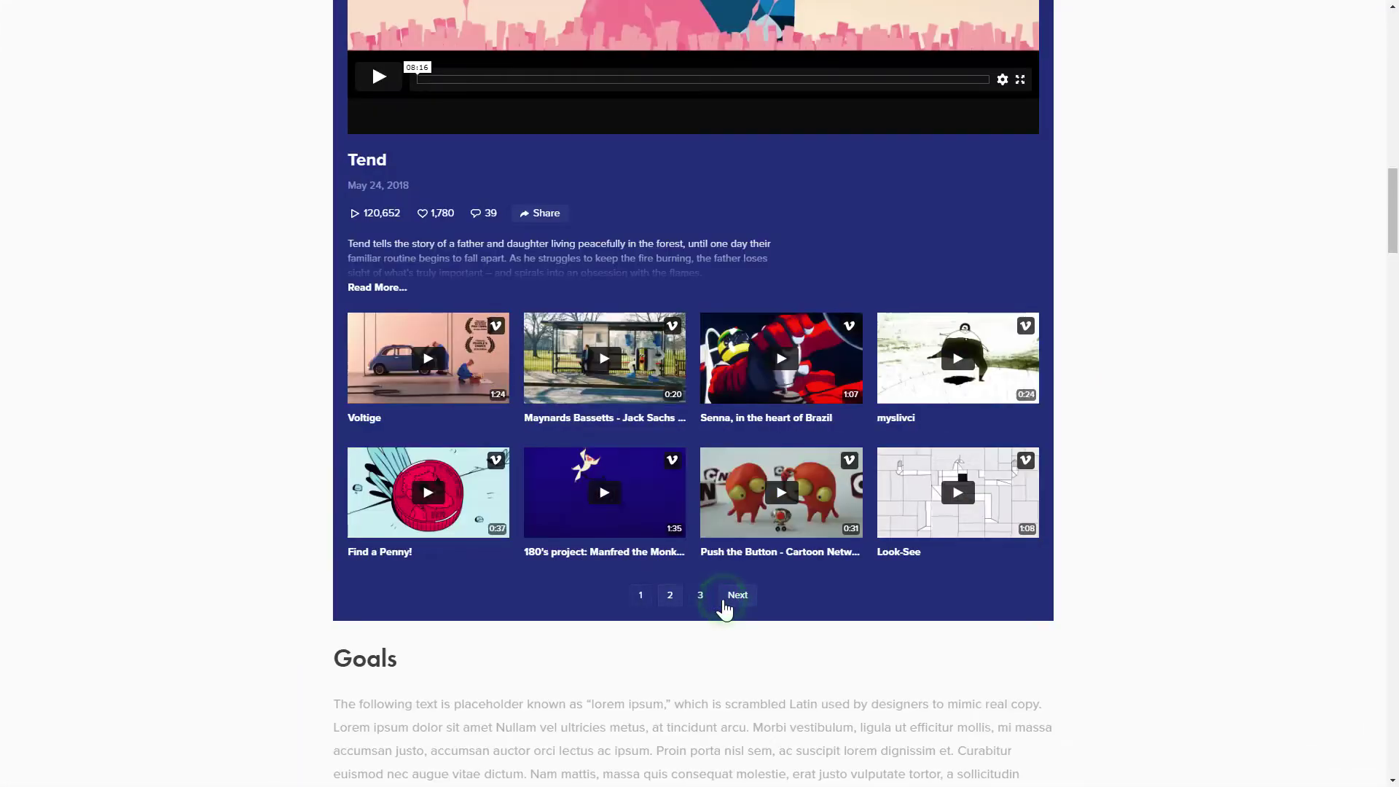
{"action": "left_click", "coordinate": [376, 289]}
{"action": "scroll", "coordinate": [375, 291], "scroll_direction": "up", "scroll_amount": 4}
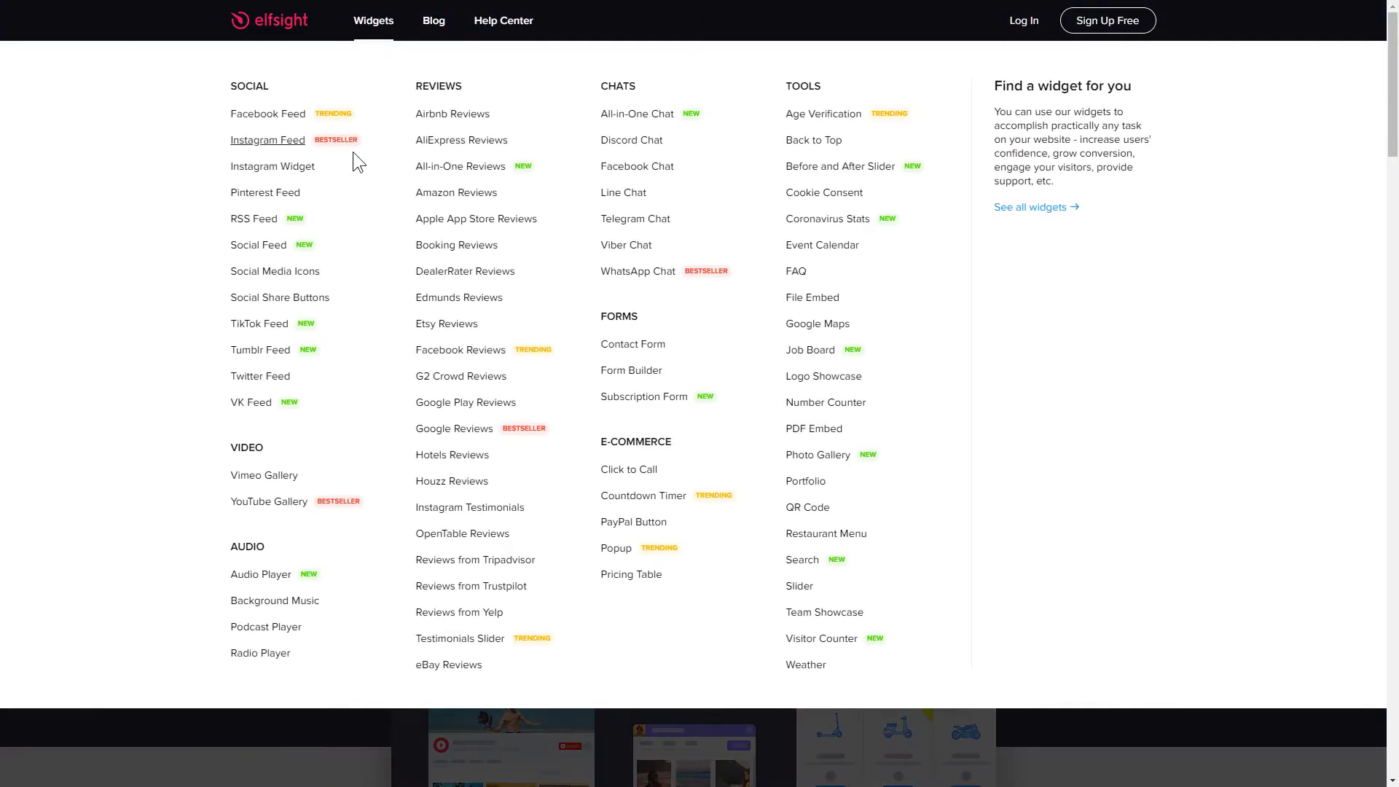
Create a Vimeo Gallery widget, preview templates, and continue with the Channel Widget template
{"action": "left_click", "coordinate": [263, 476]}
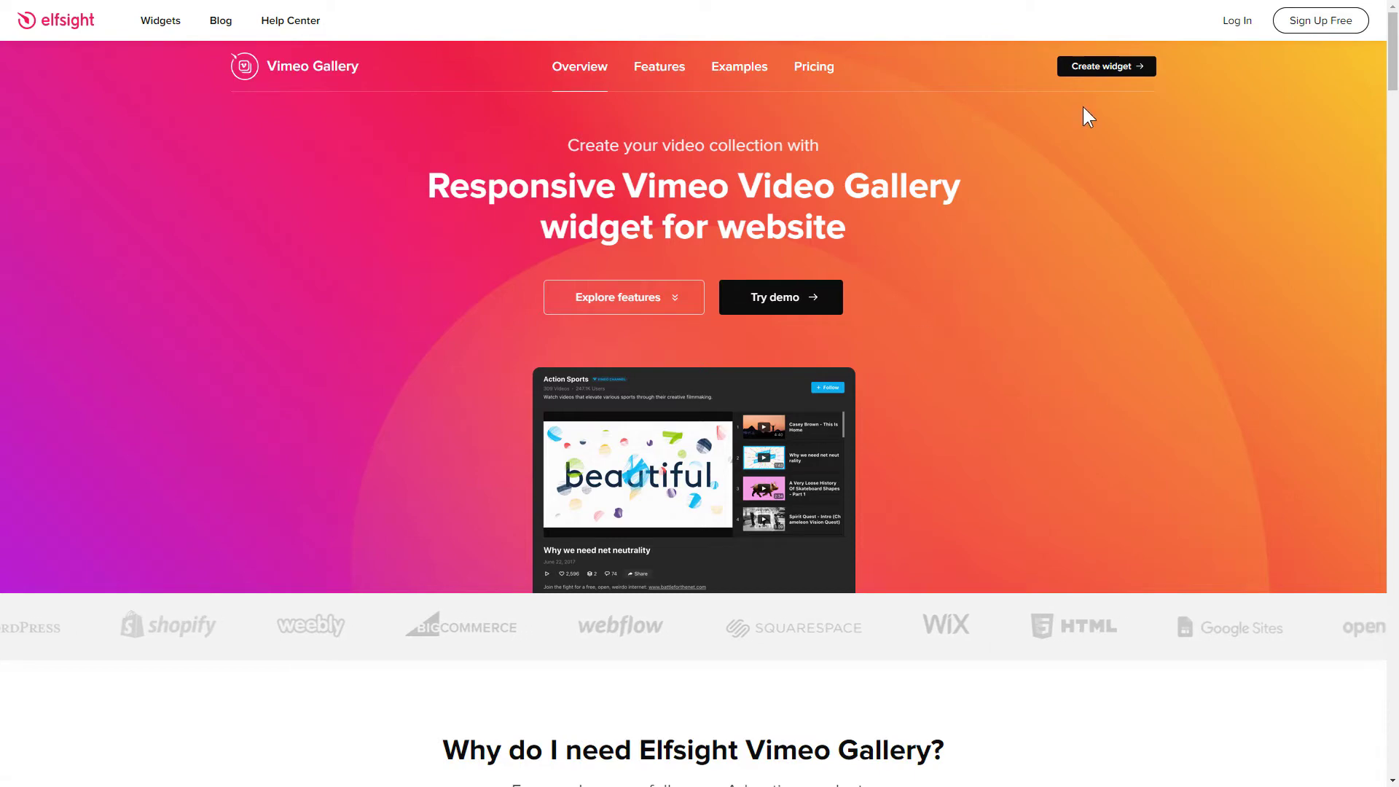
{"action": "left_click", "coordinate": [1105, 79]}
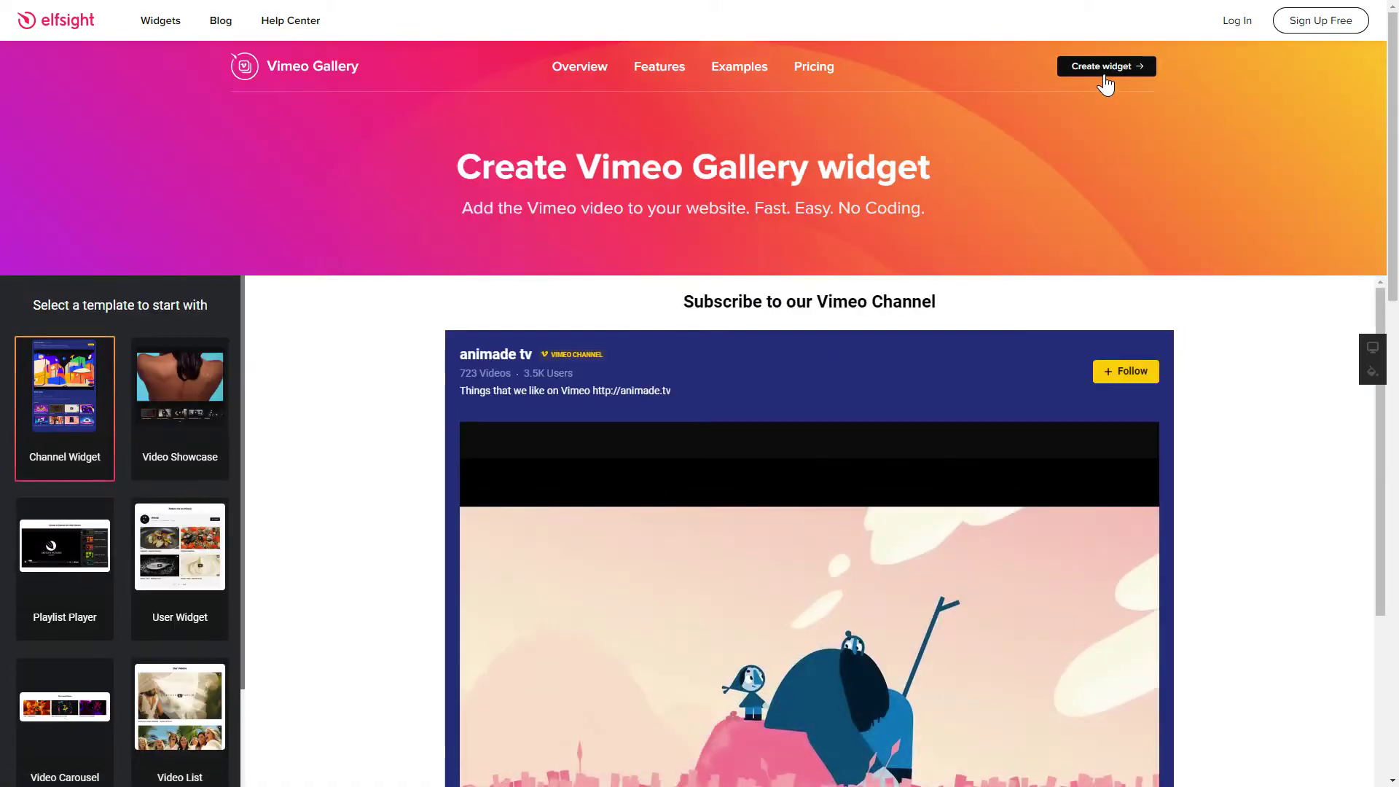
{"action": "scroll", "coordinate": [1366, 196], "scroll_direction": "down", "scroll_amount": 2}
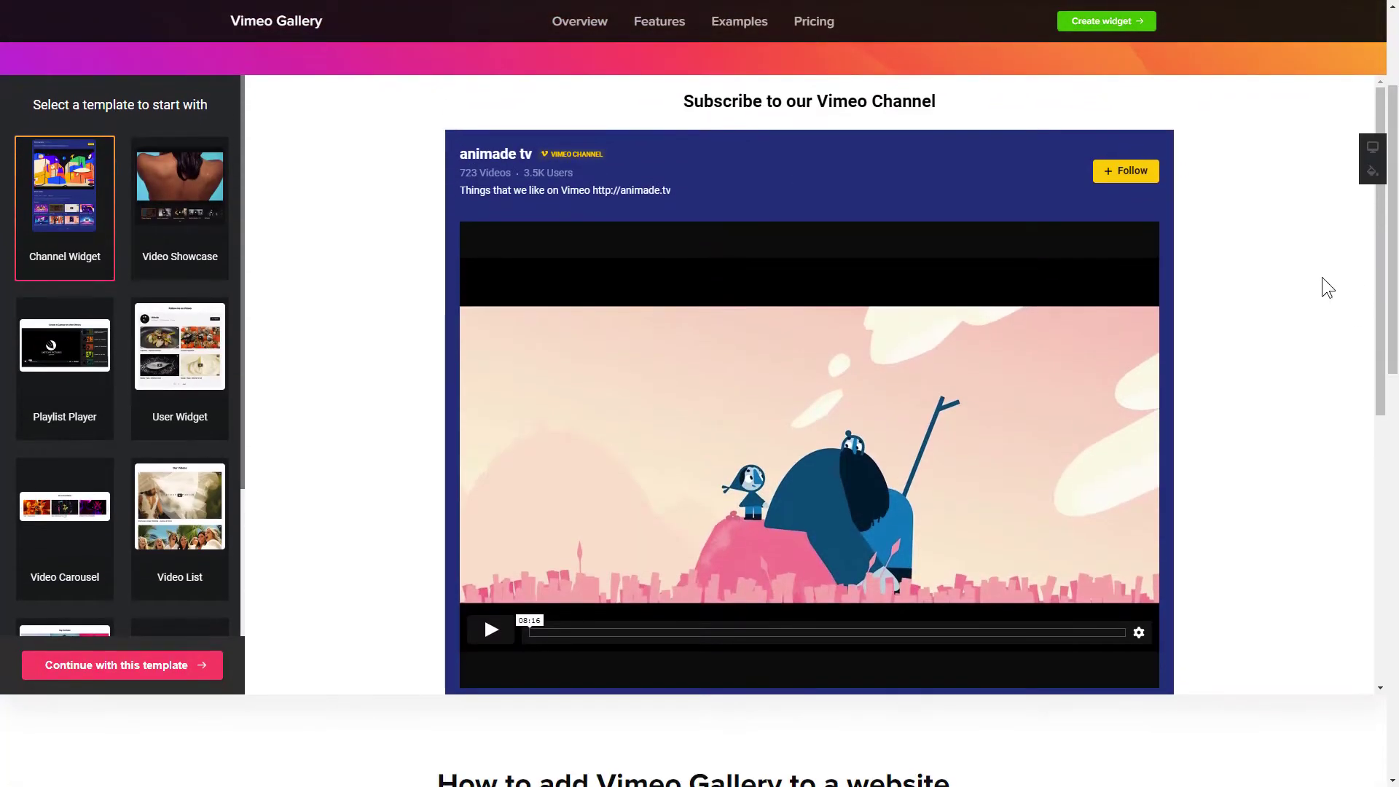
{"action": "left_click", "coordinate": [183, 364]}
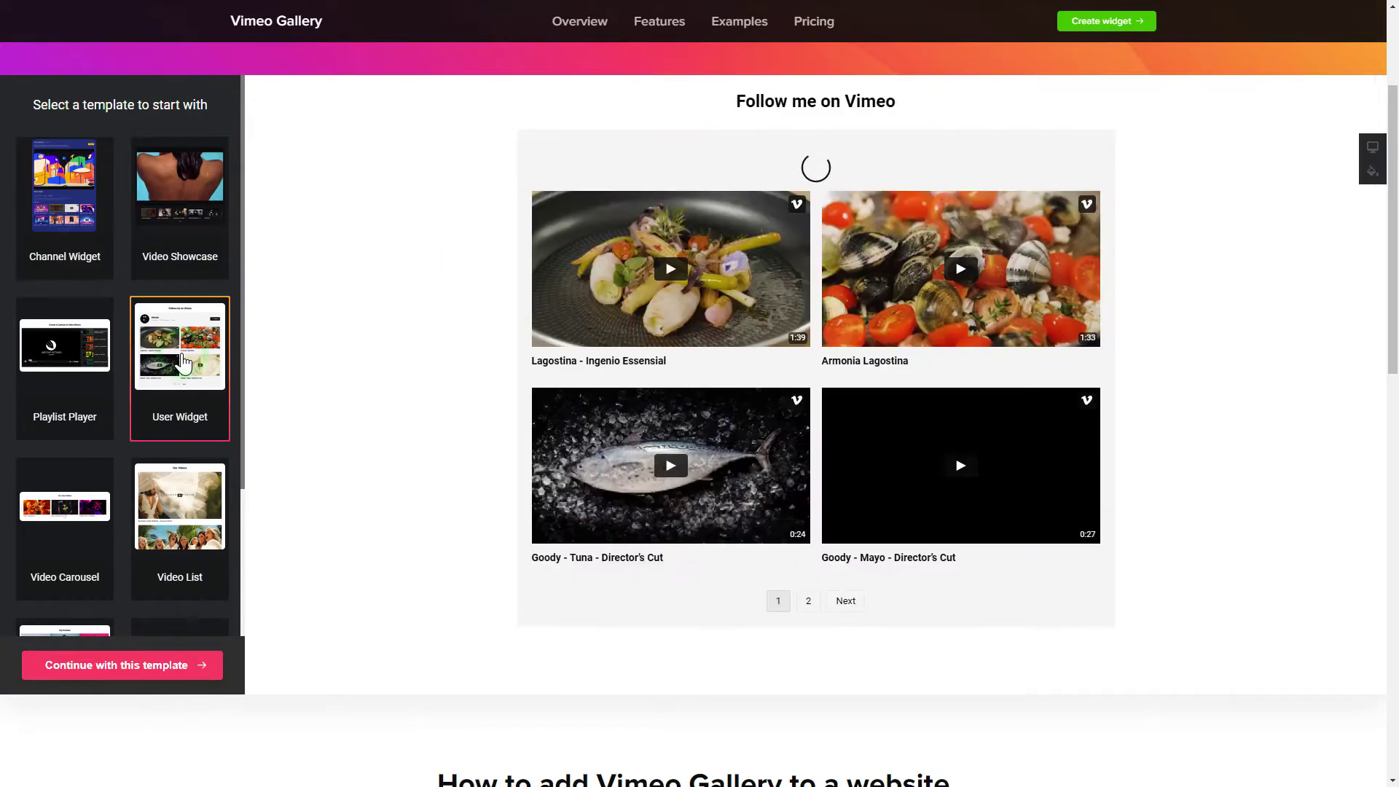
{"action": "left_click", "coordinate": [65, 392]}
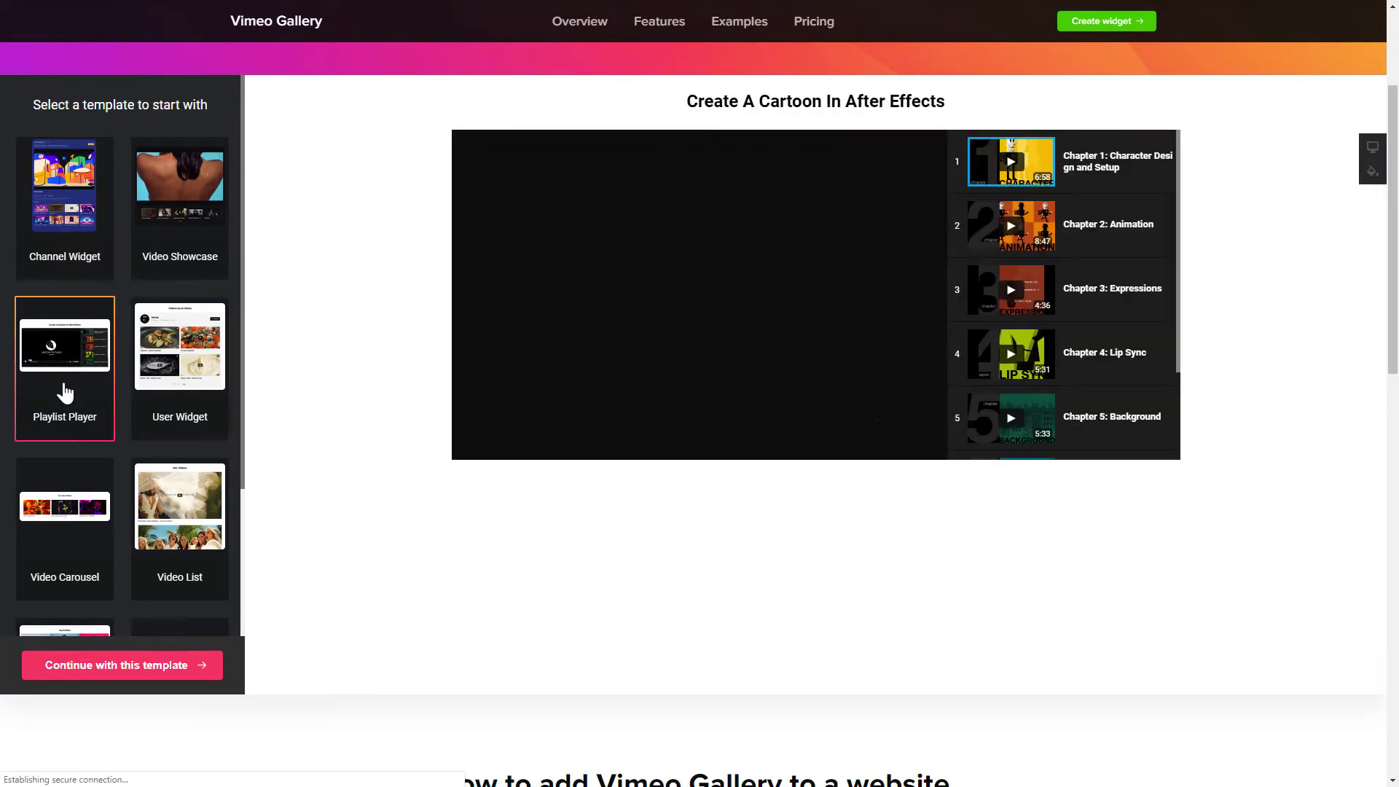
{"action": "left_click", "coordinate": [62, 249]}
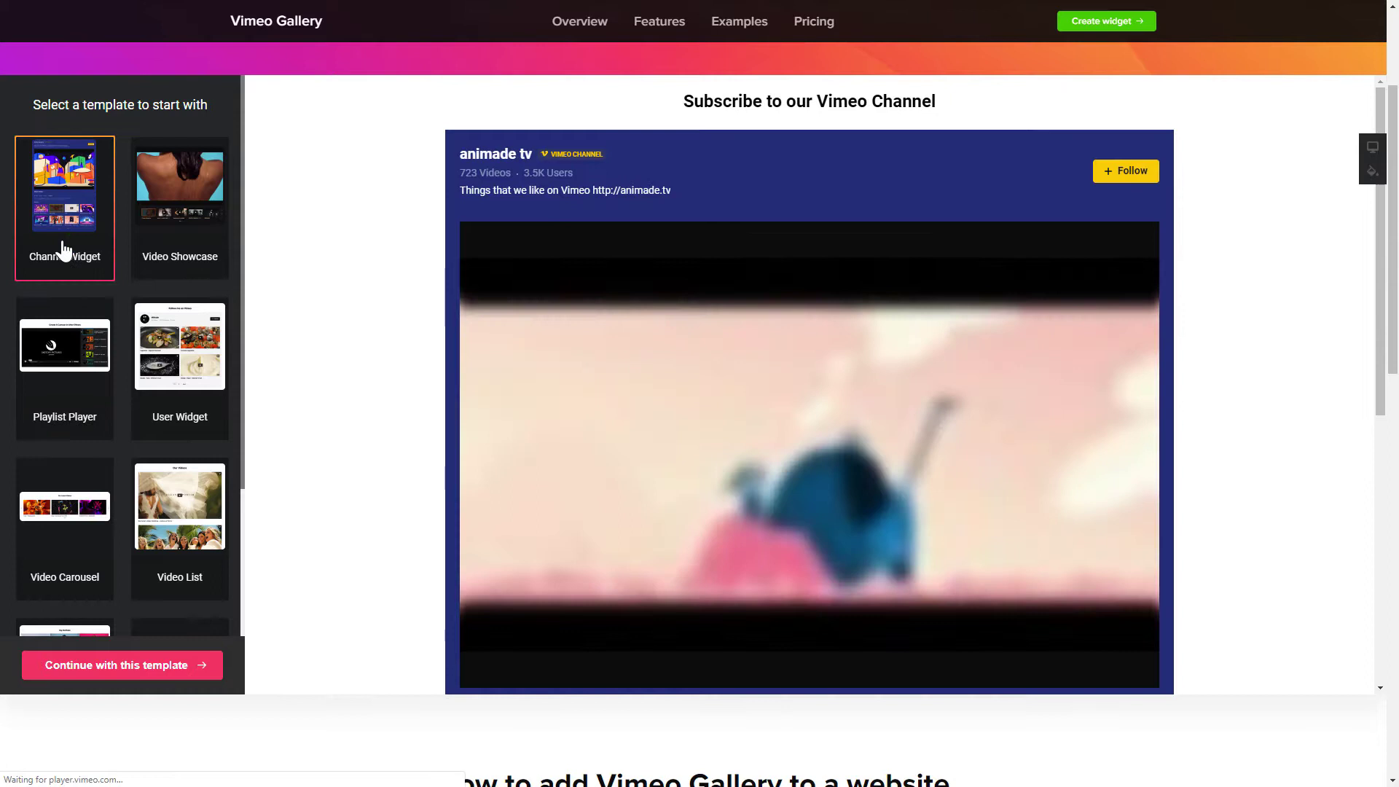
{"action": "left_click", "coordinate": [118, 670]}
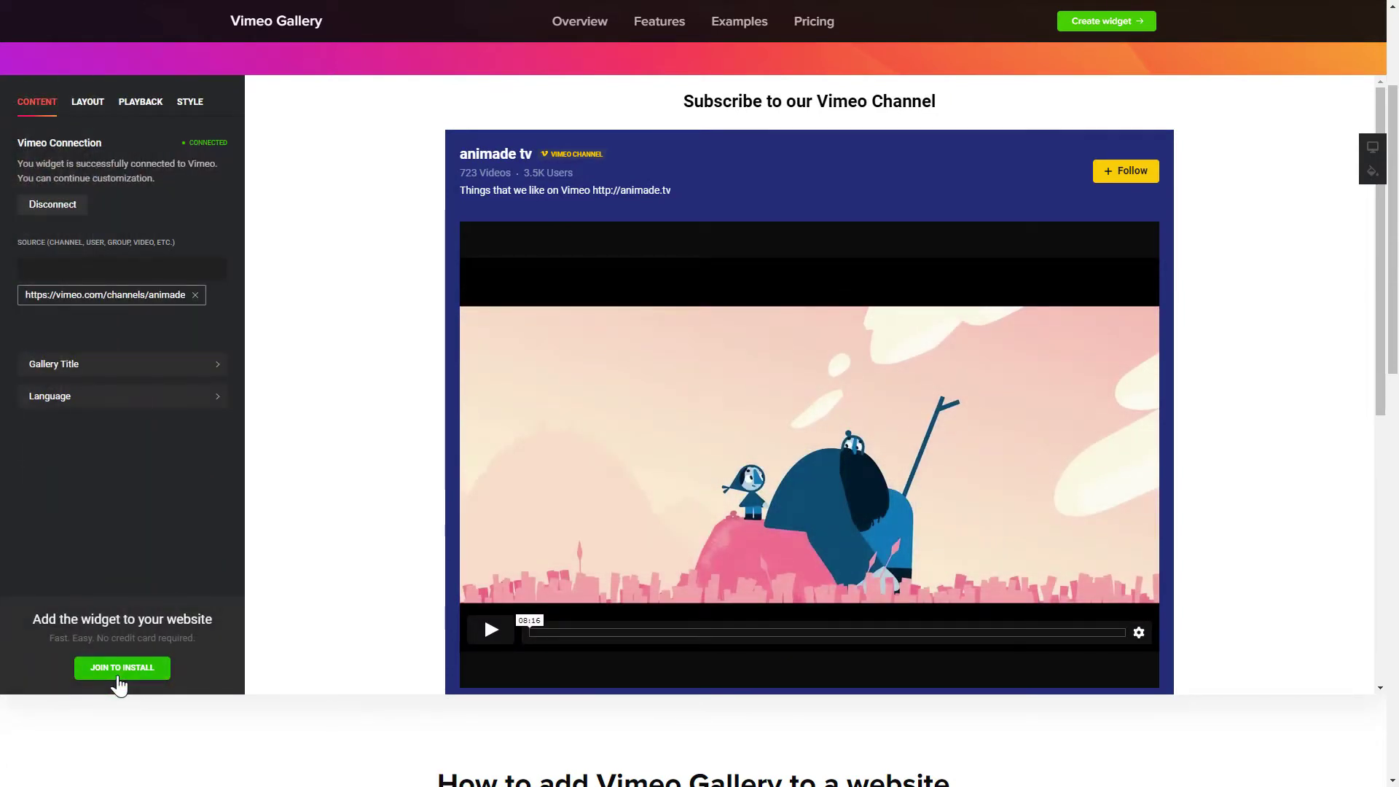
{"action": "left_click", "coordinate": [164, 268]}
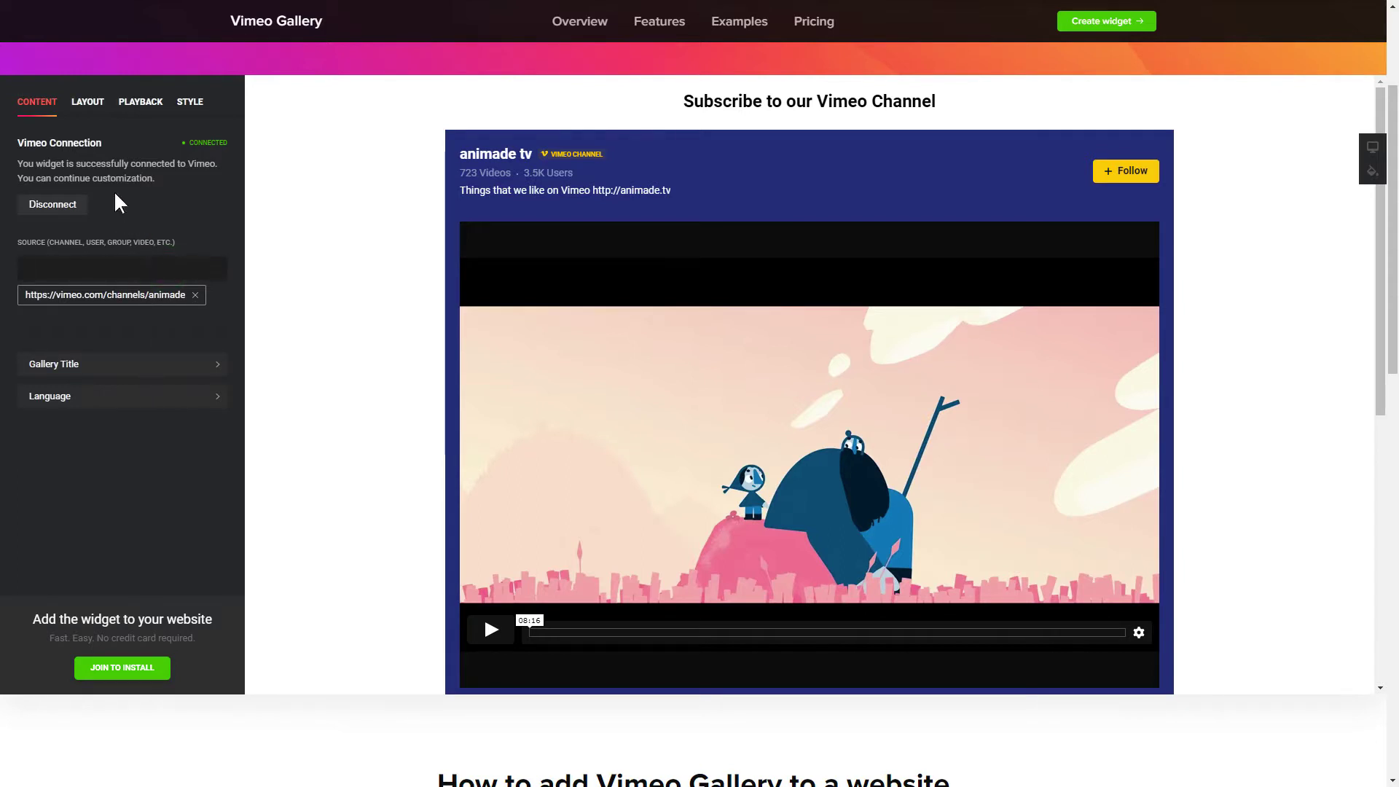
{"action": "left_click", "coordinate": [88, 106]}
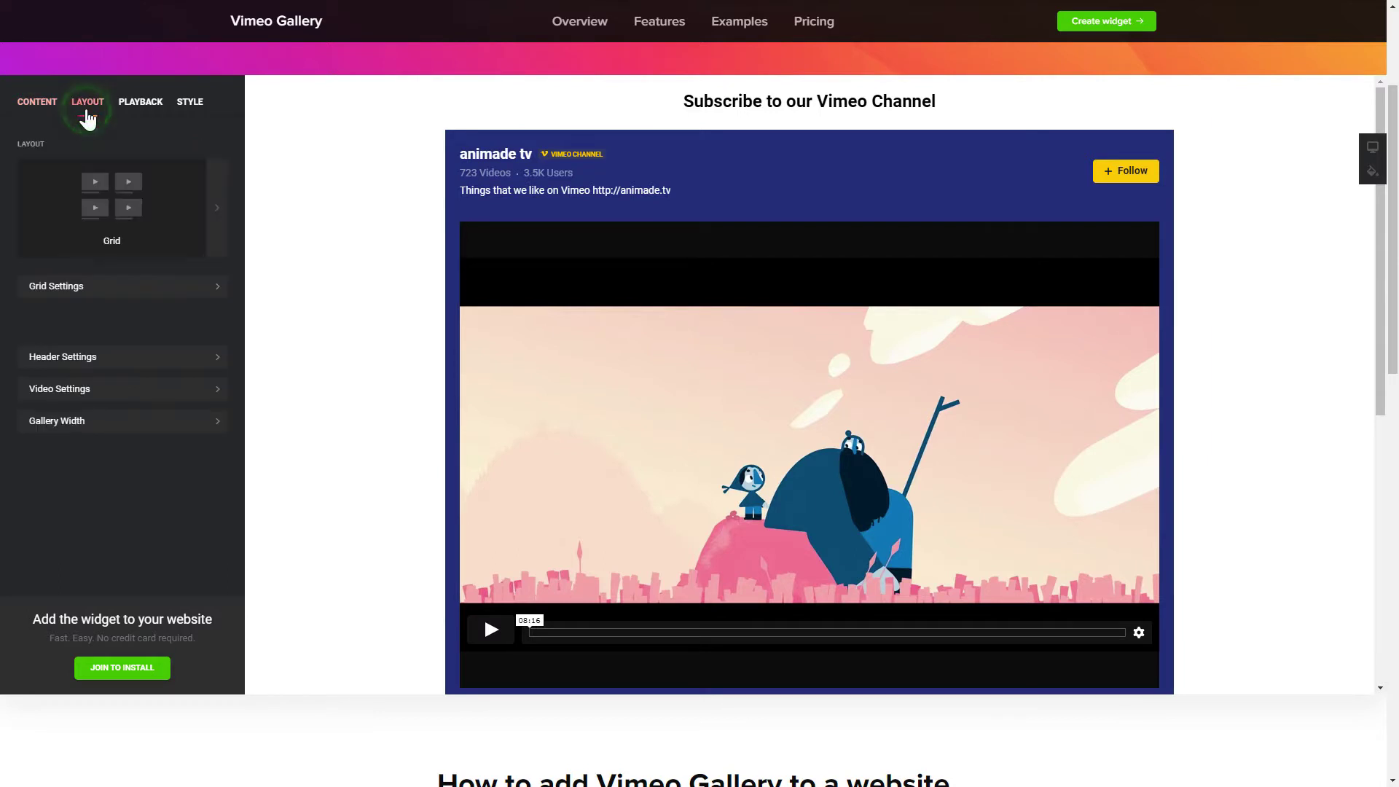
{"action": "left_click", "coordinate": [159, 208]}
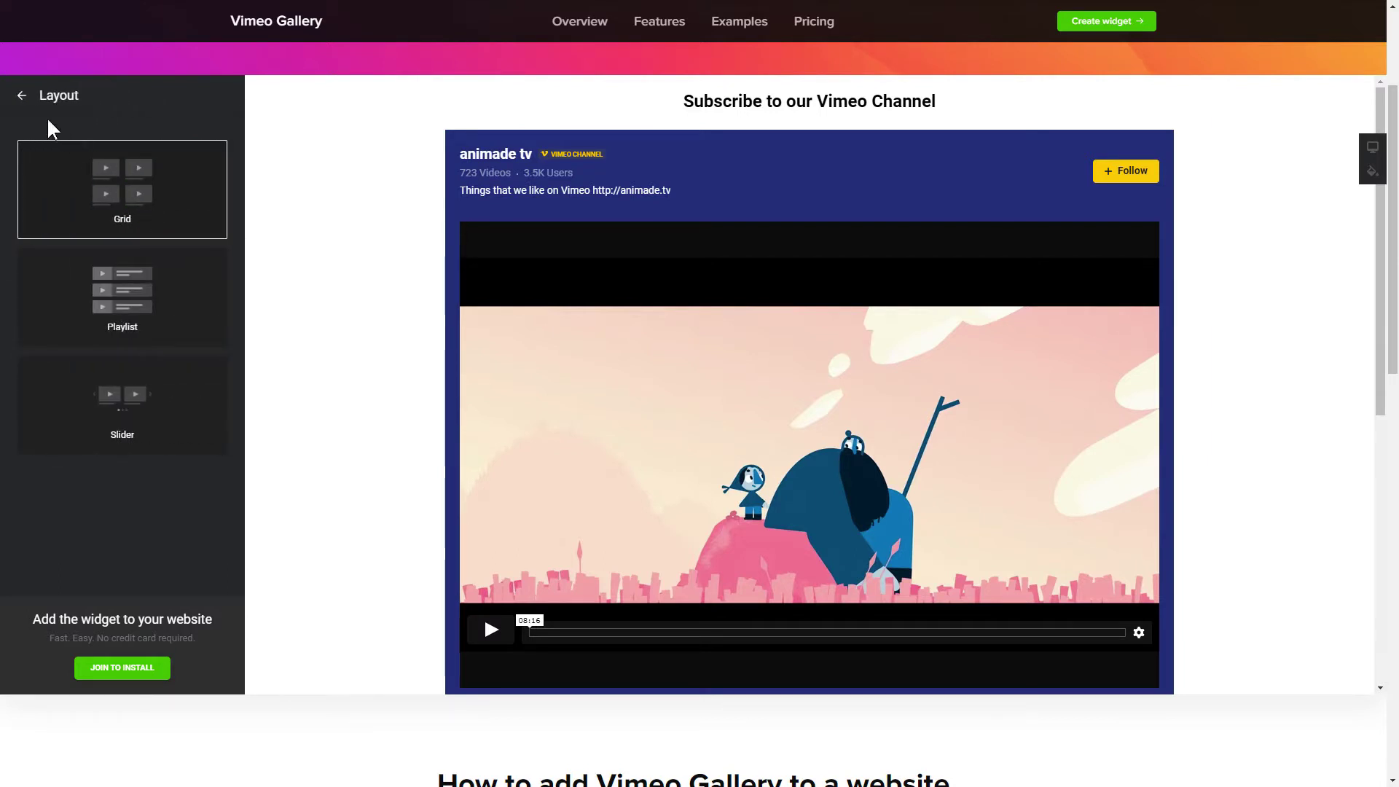
{"action": "left_click", "coordinate": [20, 98]}
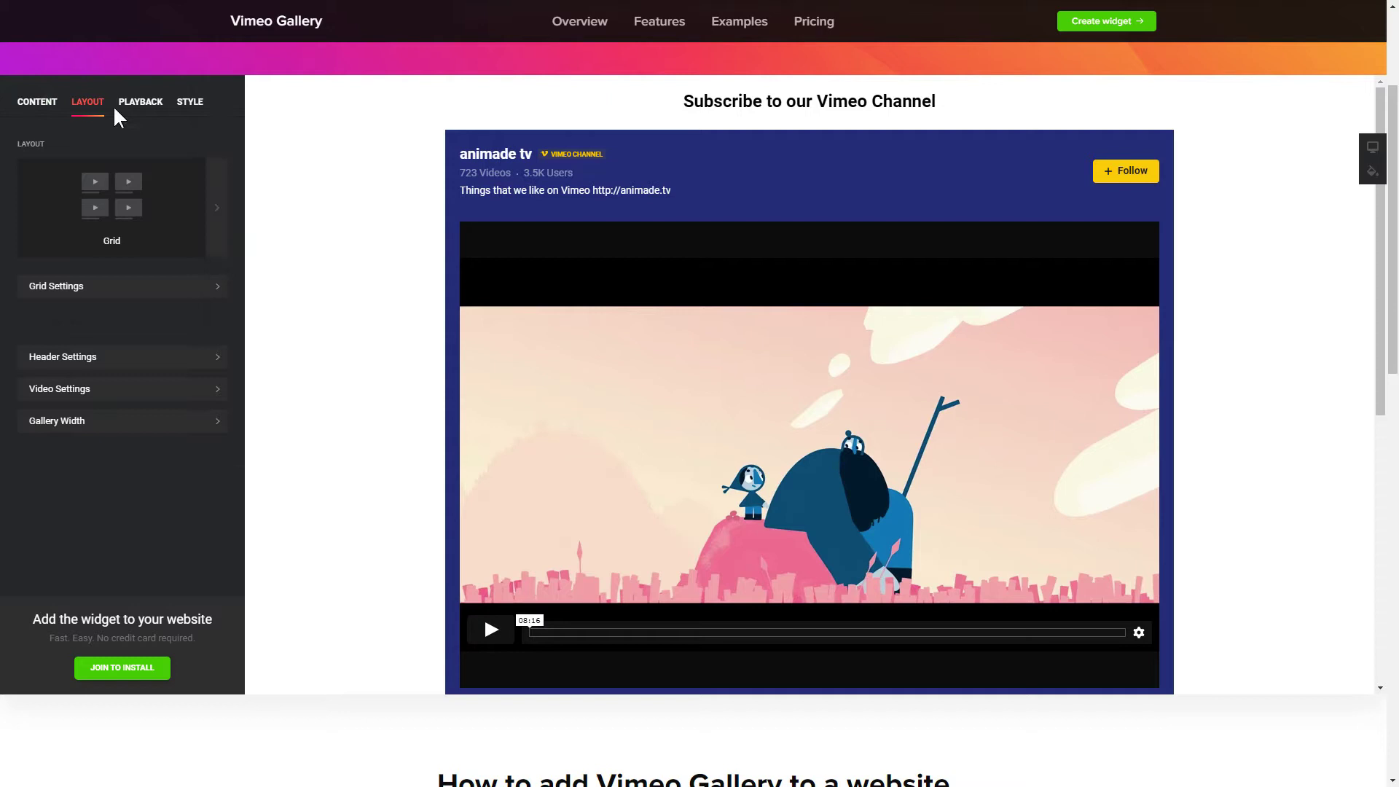
{"action": "left_click", "coordinate": [141, 109]}
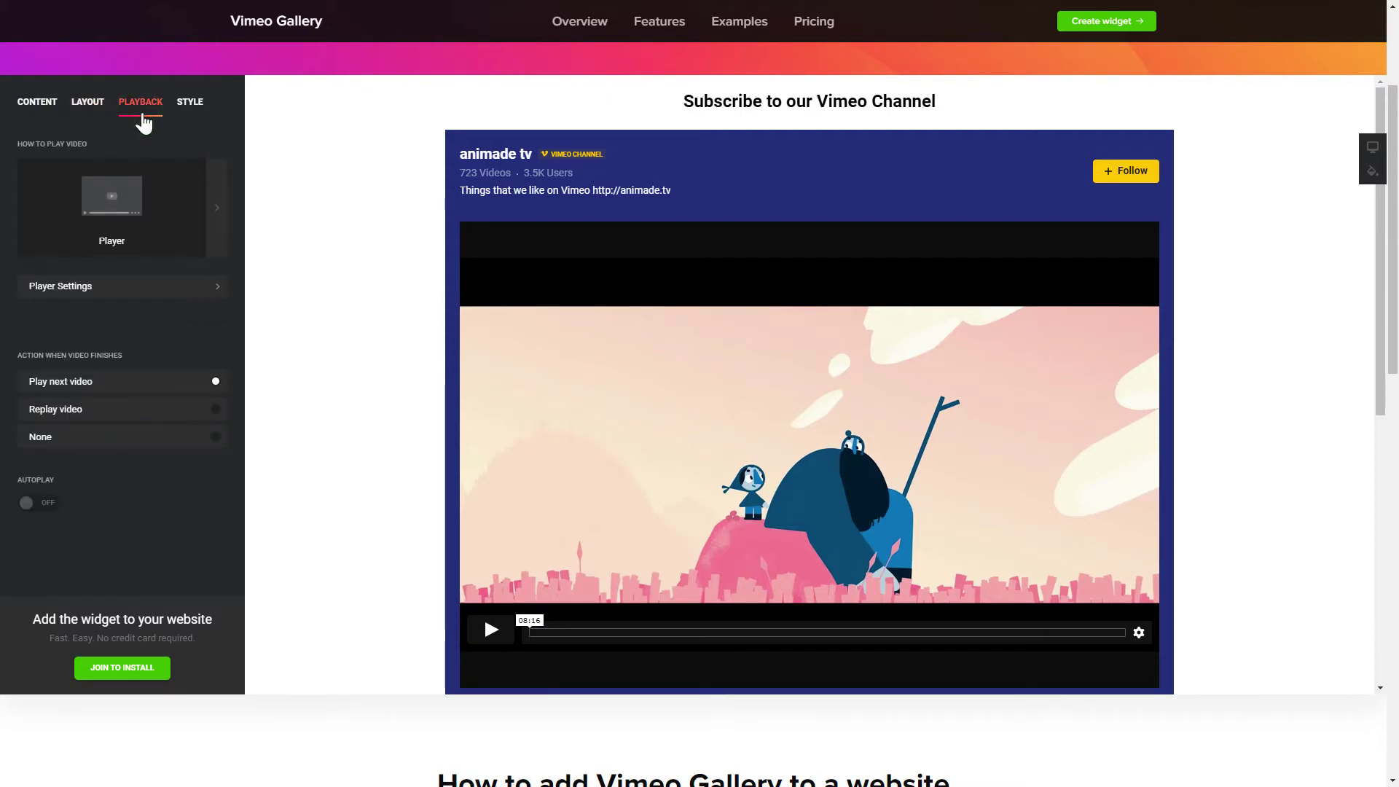
{"action": "left_click", "coordinate": [188, 124]}
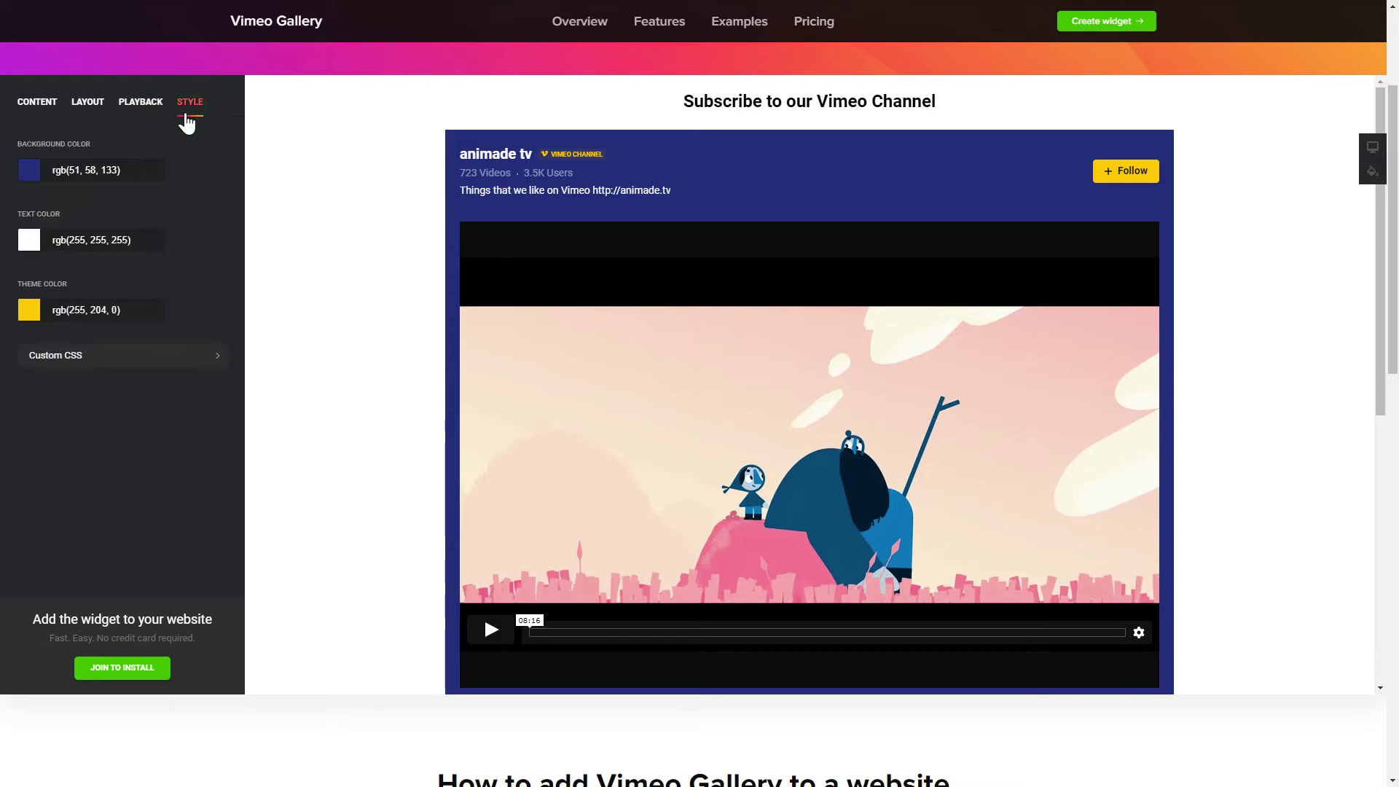
{"action": "left_click", "coordinate": [40, 114]}
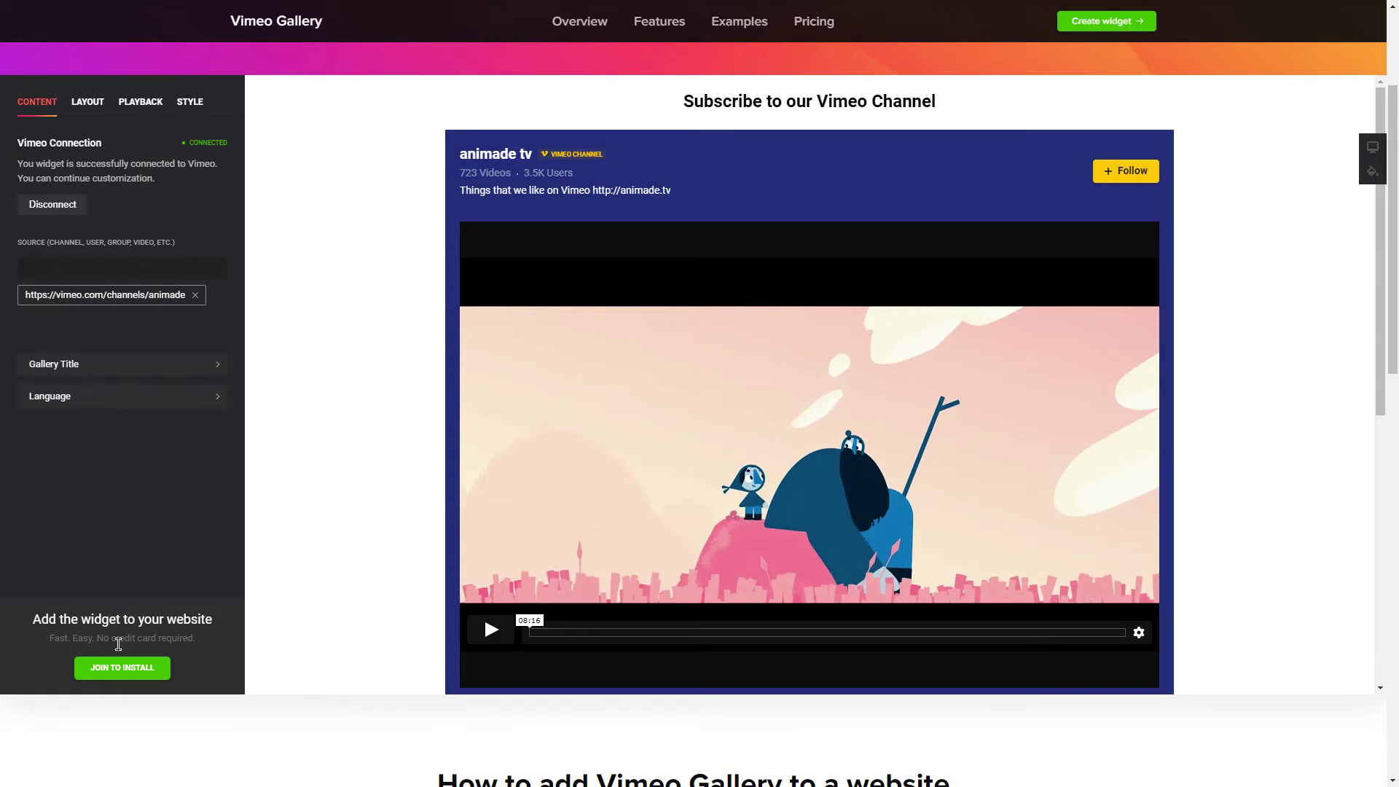
Sign up with email and password, save the widget, and copy its installation code
{"action": "left_click", "coordinate": [123, 669]}
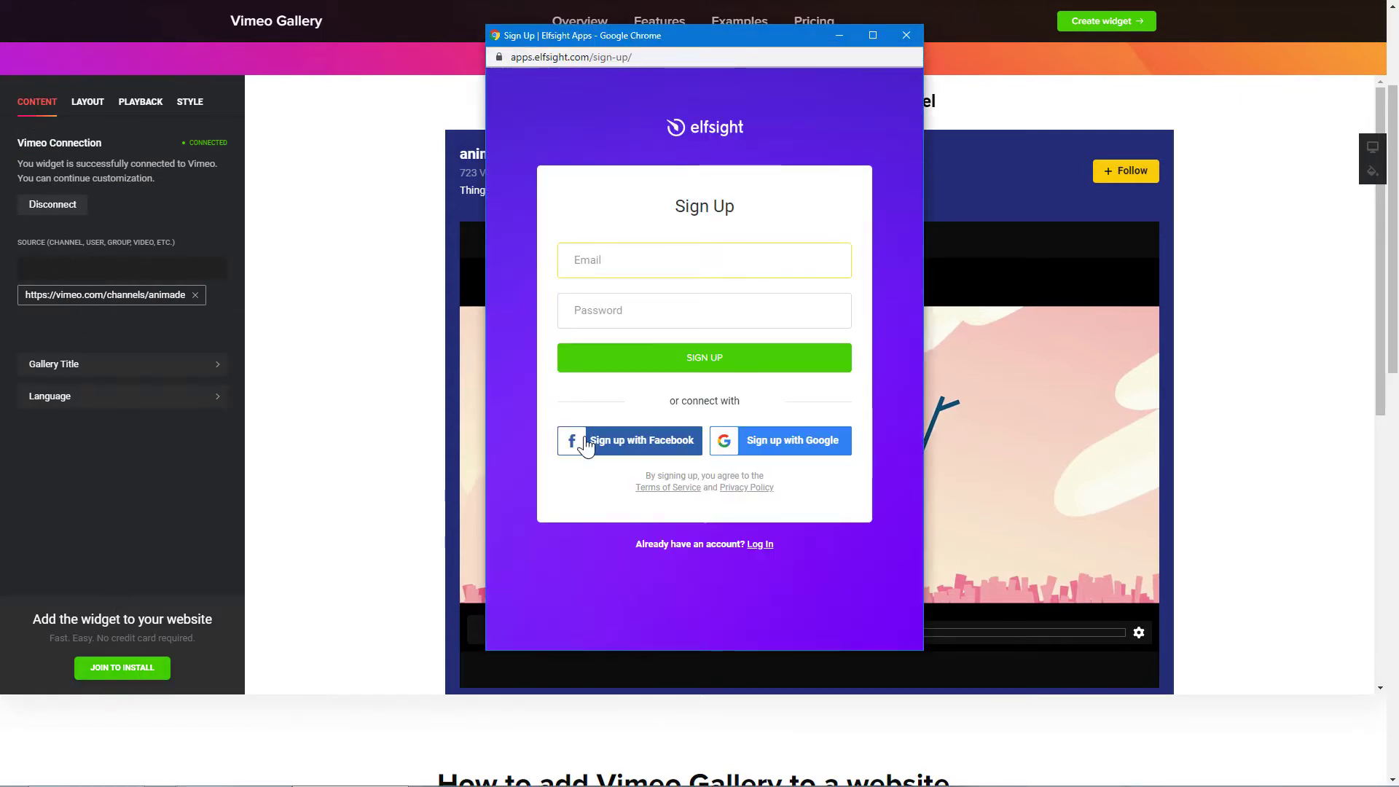
{"action": "left_click", "coordinate": [803, 260]}
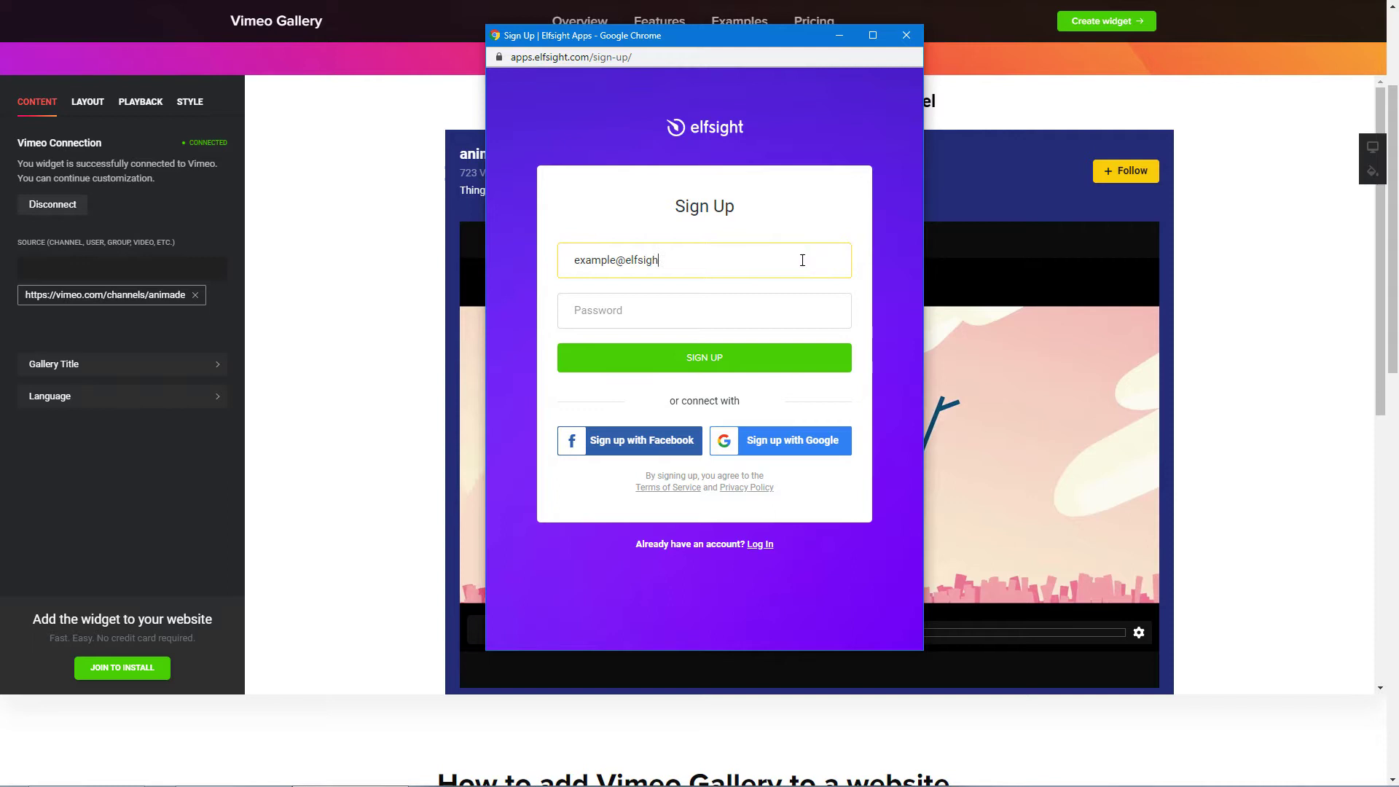
{"action": "left_click", "coordinate": [797, 312]}
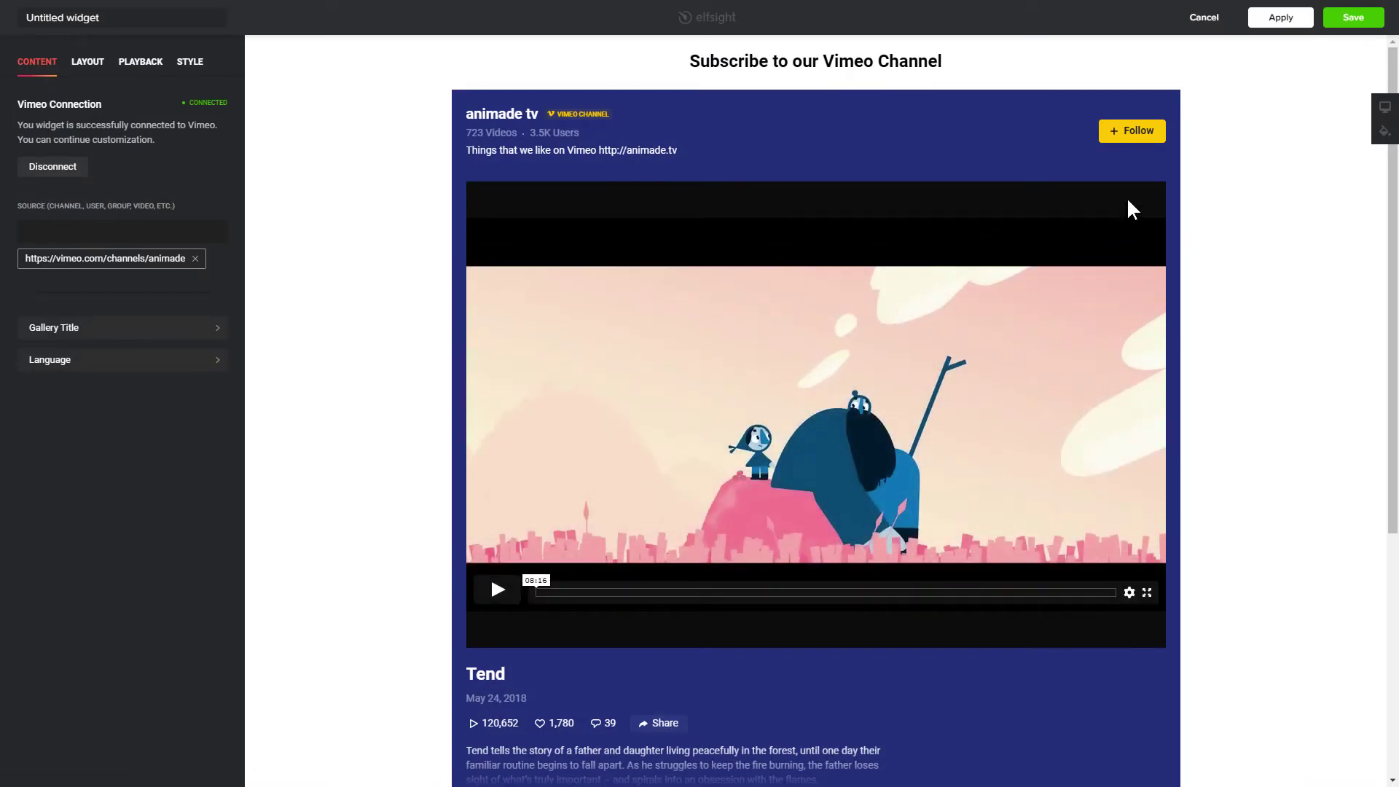
{"action": "left_click", "coordinate": [1353, 22]}
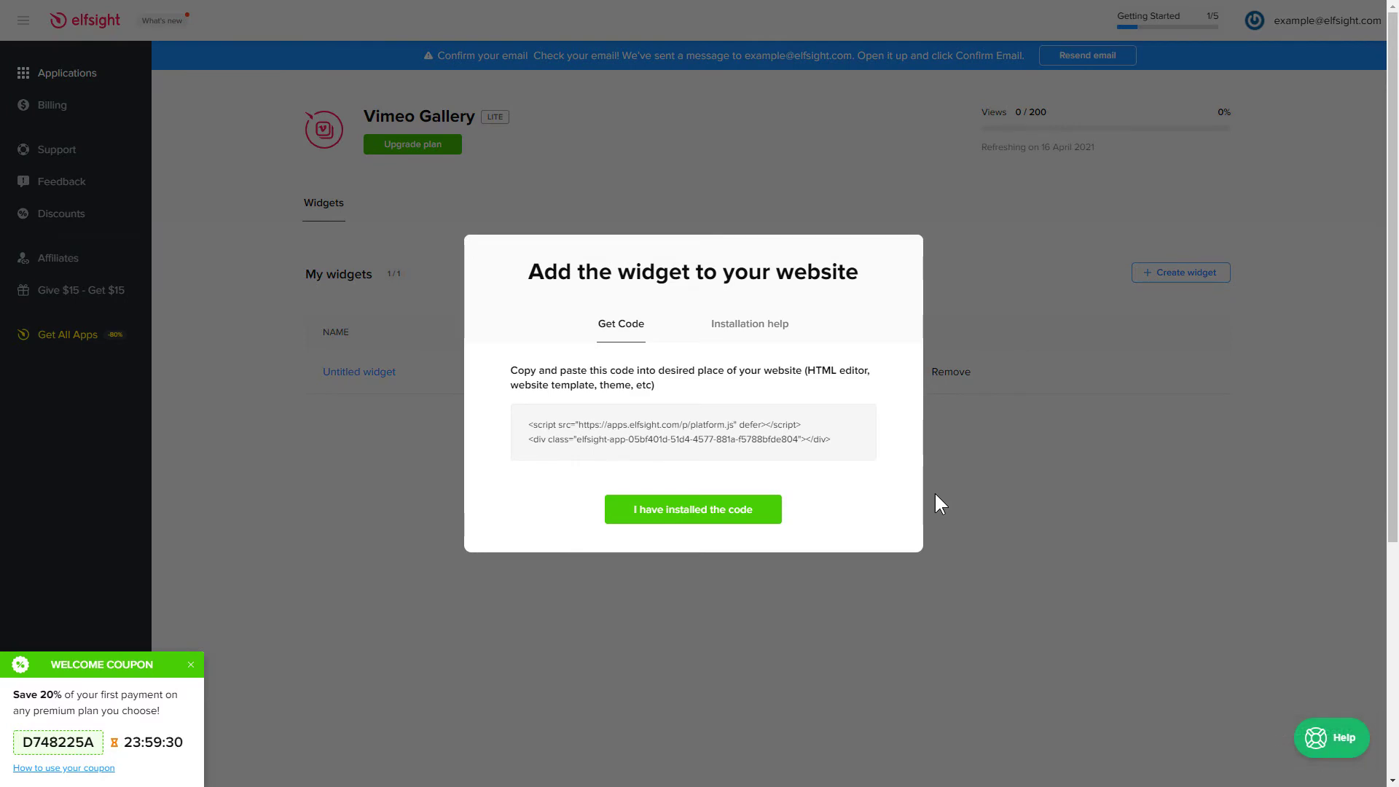
{"action": "left_click", "coordinate": [846, 453]}
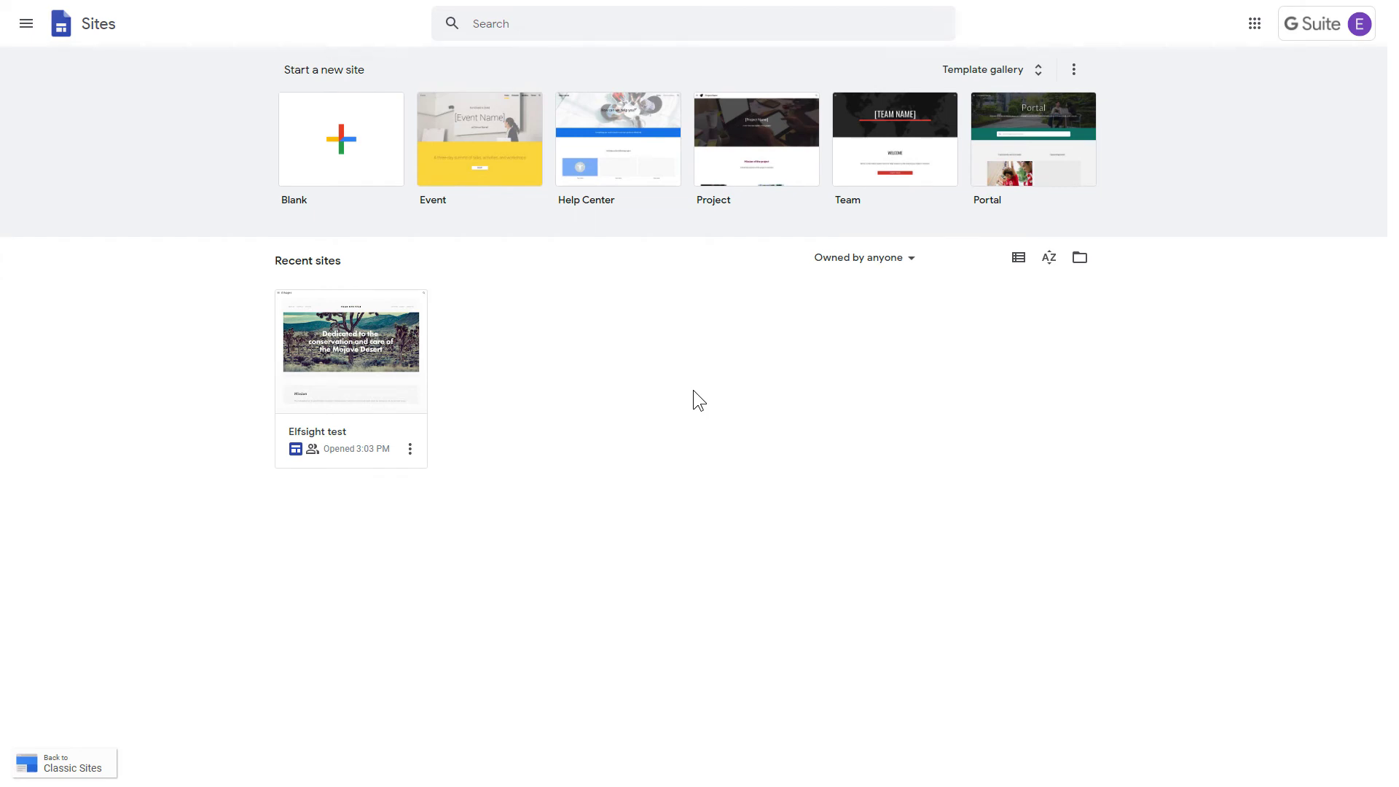
Paste the Elfsight code as an Embed code block in the Elfsight test site and insert it
{"action": "left_click", "coordinate": [352, 373]}
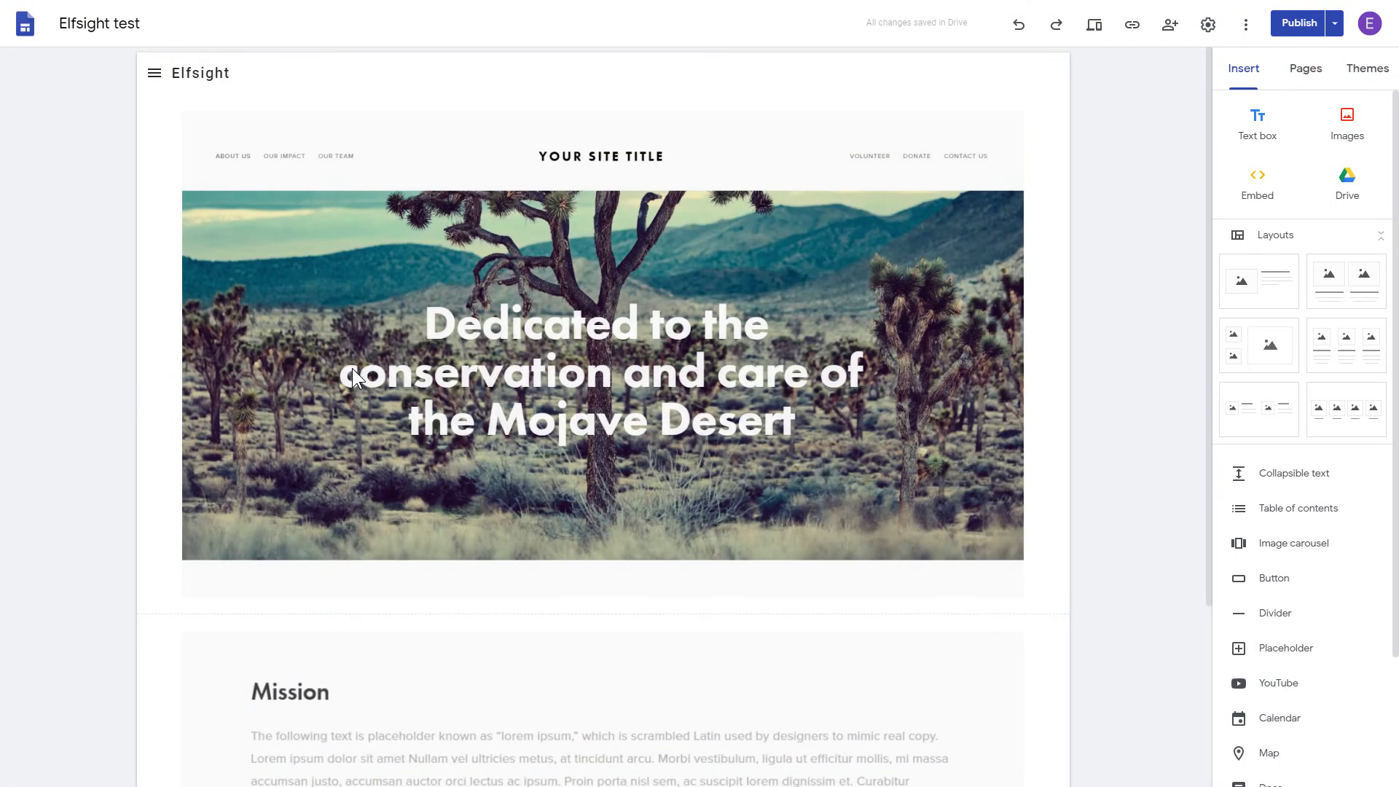
{"action": "left_click", "coordinate": [1257, 186]}
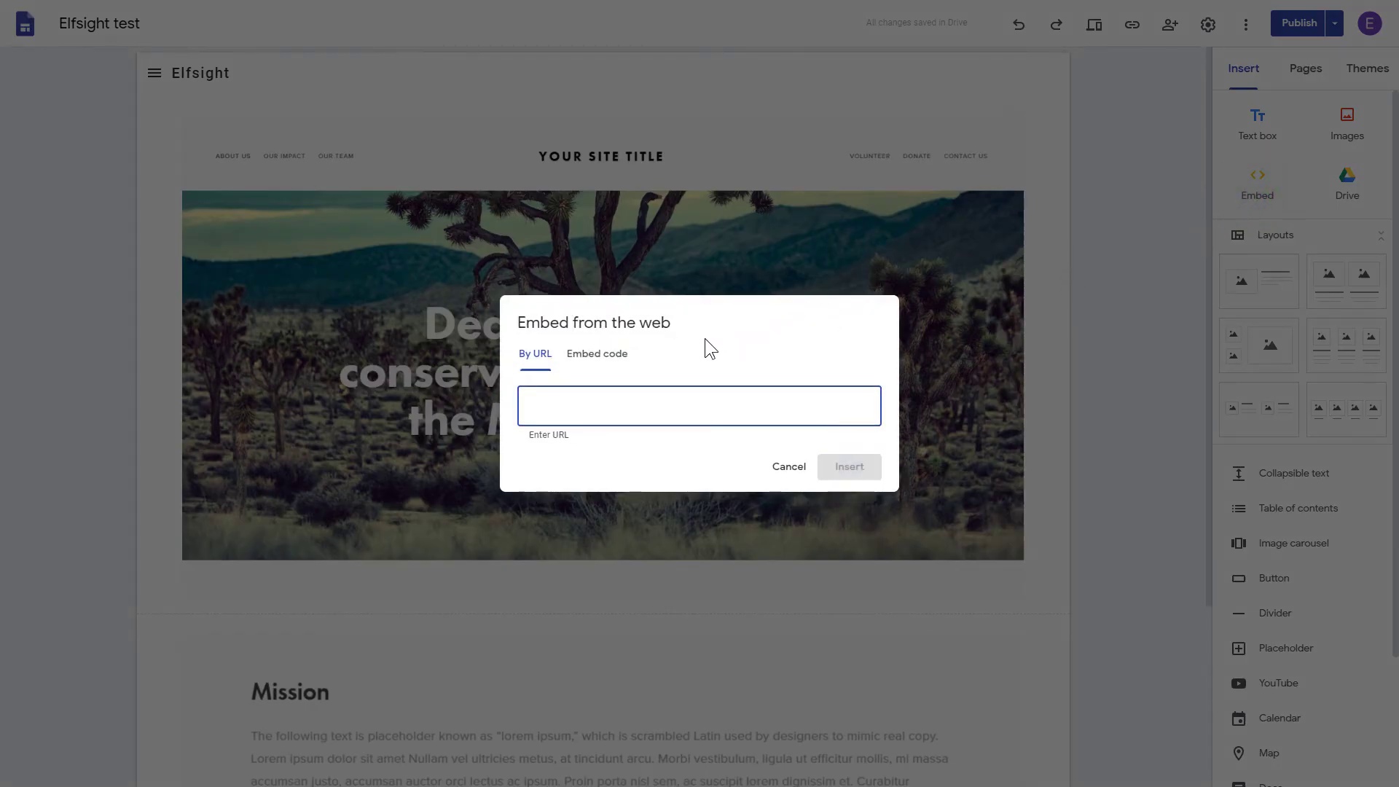
{"action": "left_click", "coordinate": [600, 357]}
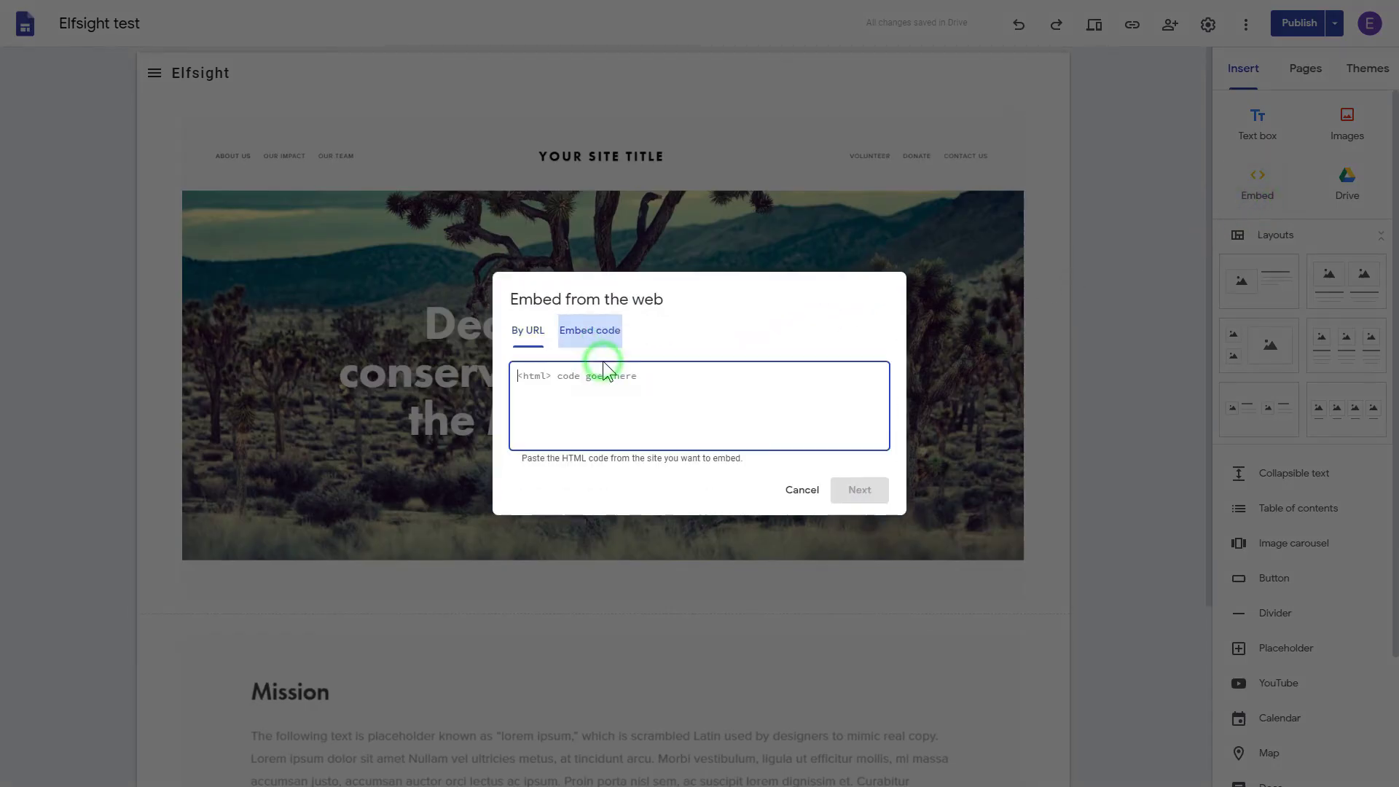
{"action": "right_click", "coordinate": [725, 400]}
{"action": "left_click", "coordinate": [801, 515]}
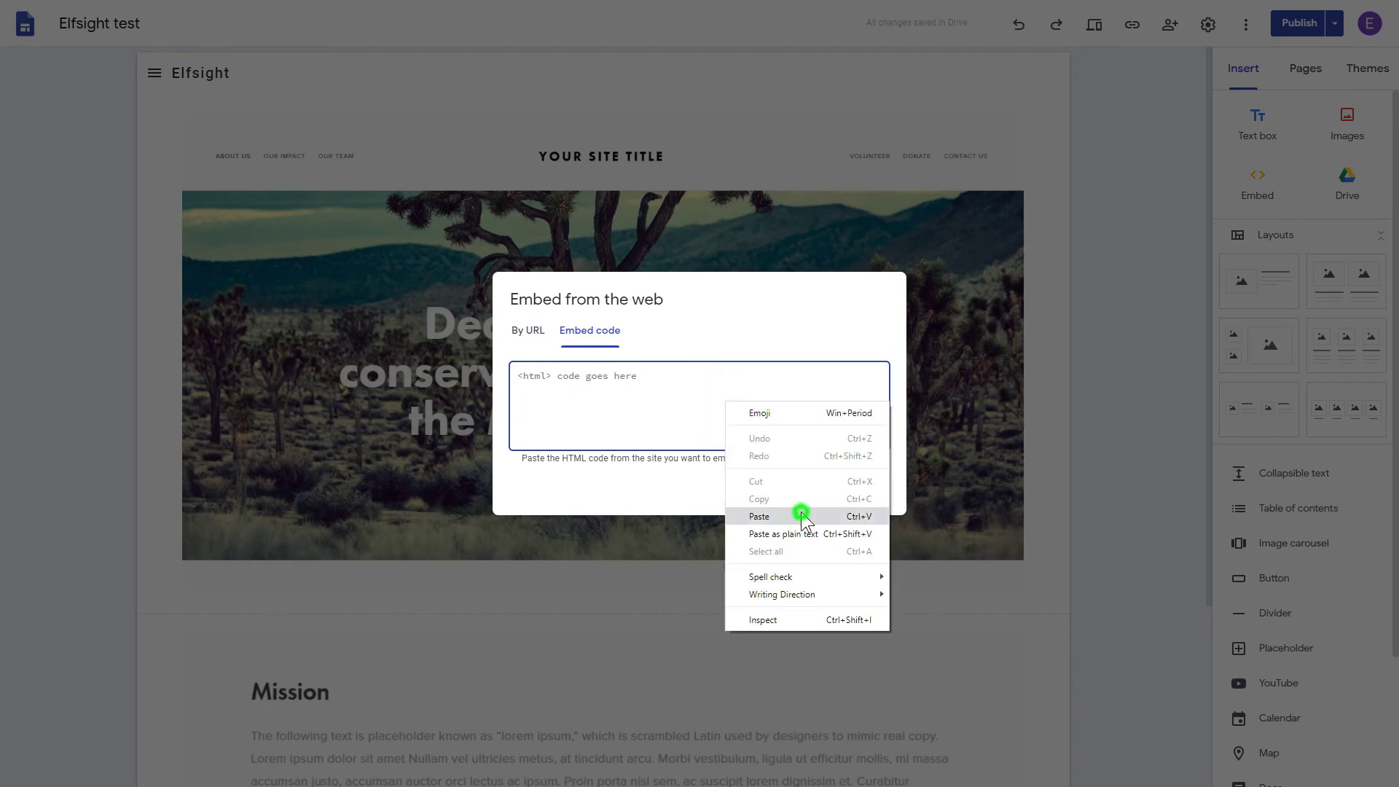
{"action": "left_click", "coordinate": [881, 494]}
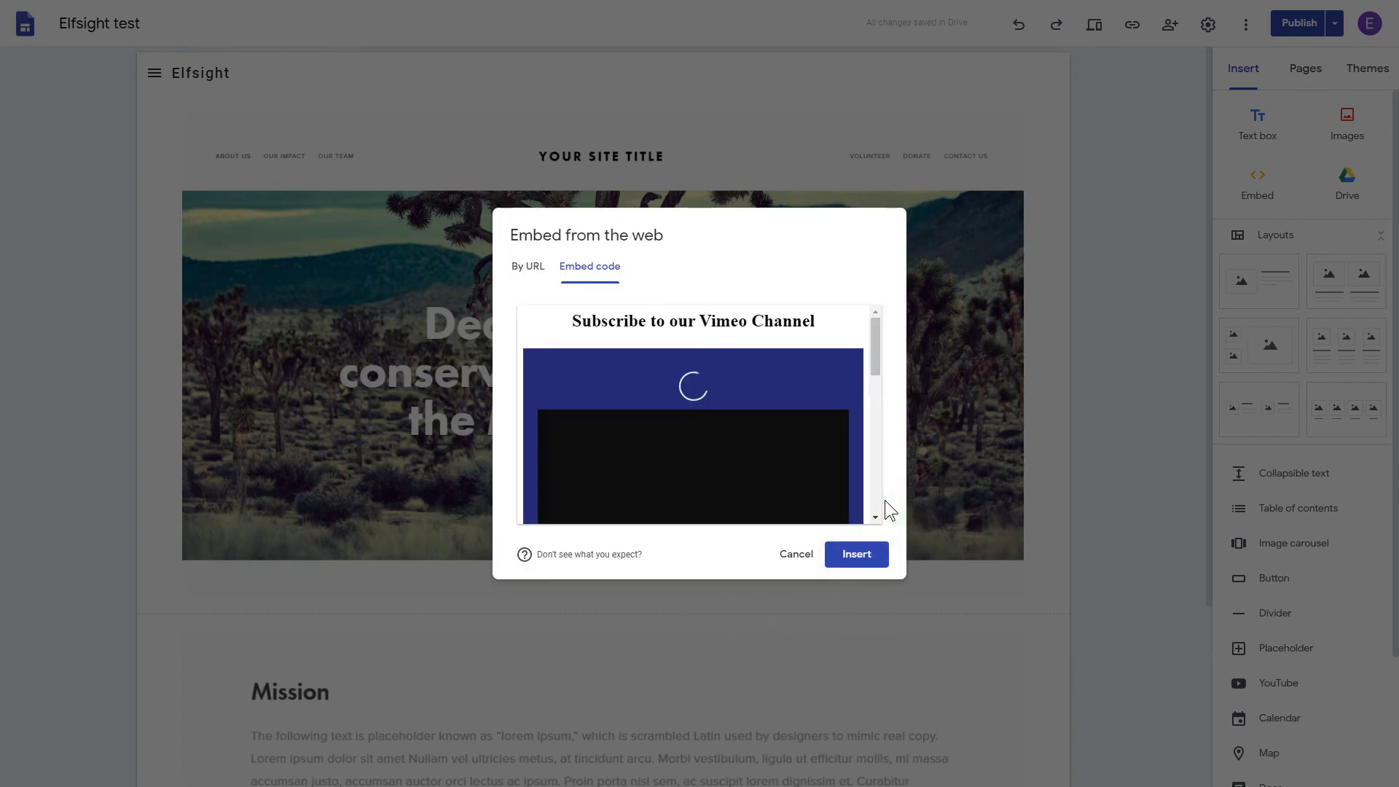
{"action": "left_click", "coordinate": [855, 559]}
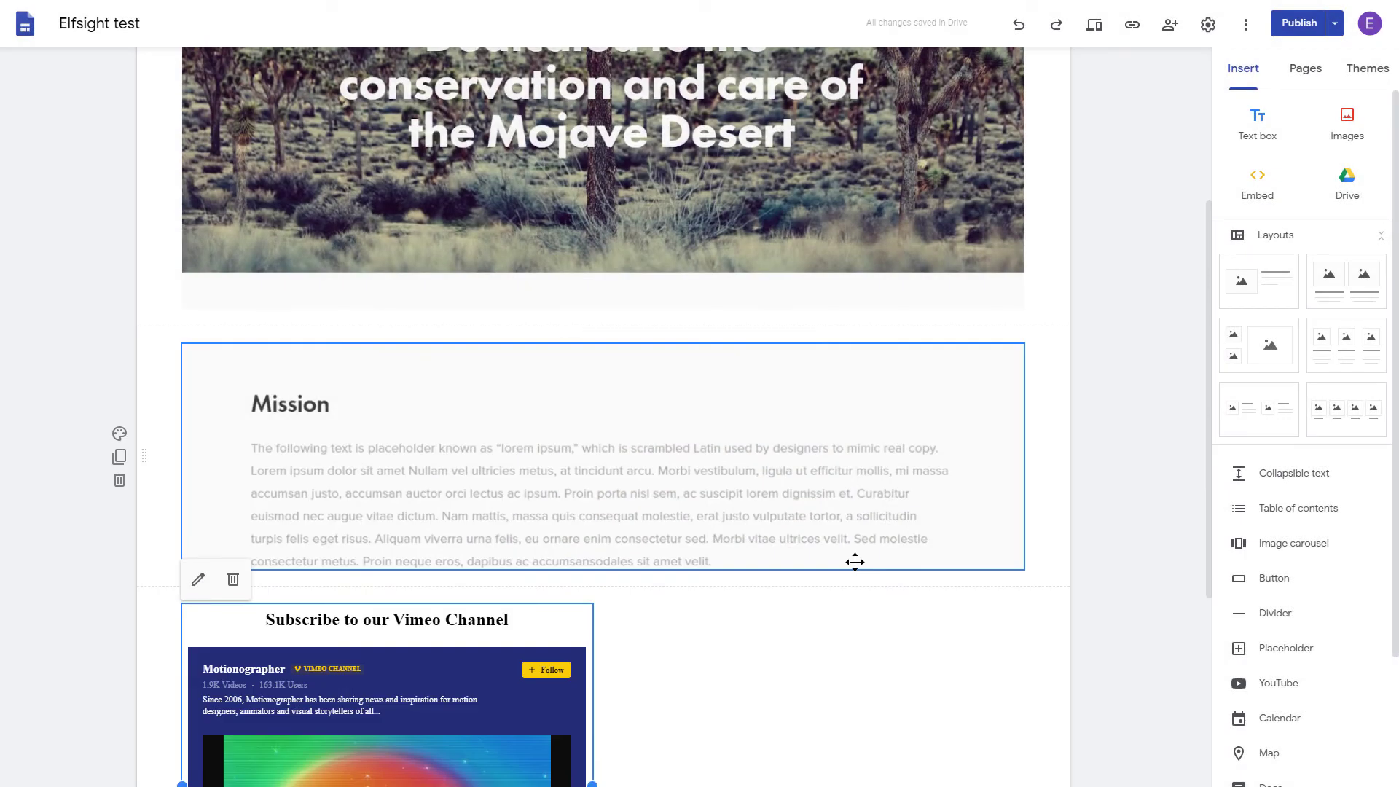
Publish the site, then on the live page show the next videos and play Tend
{"action": "left_click", "coordinate": [1298, 33]}
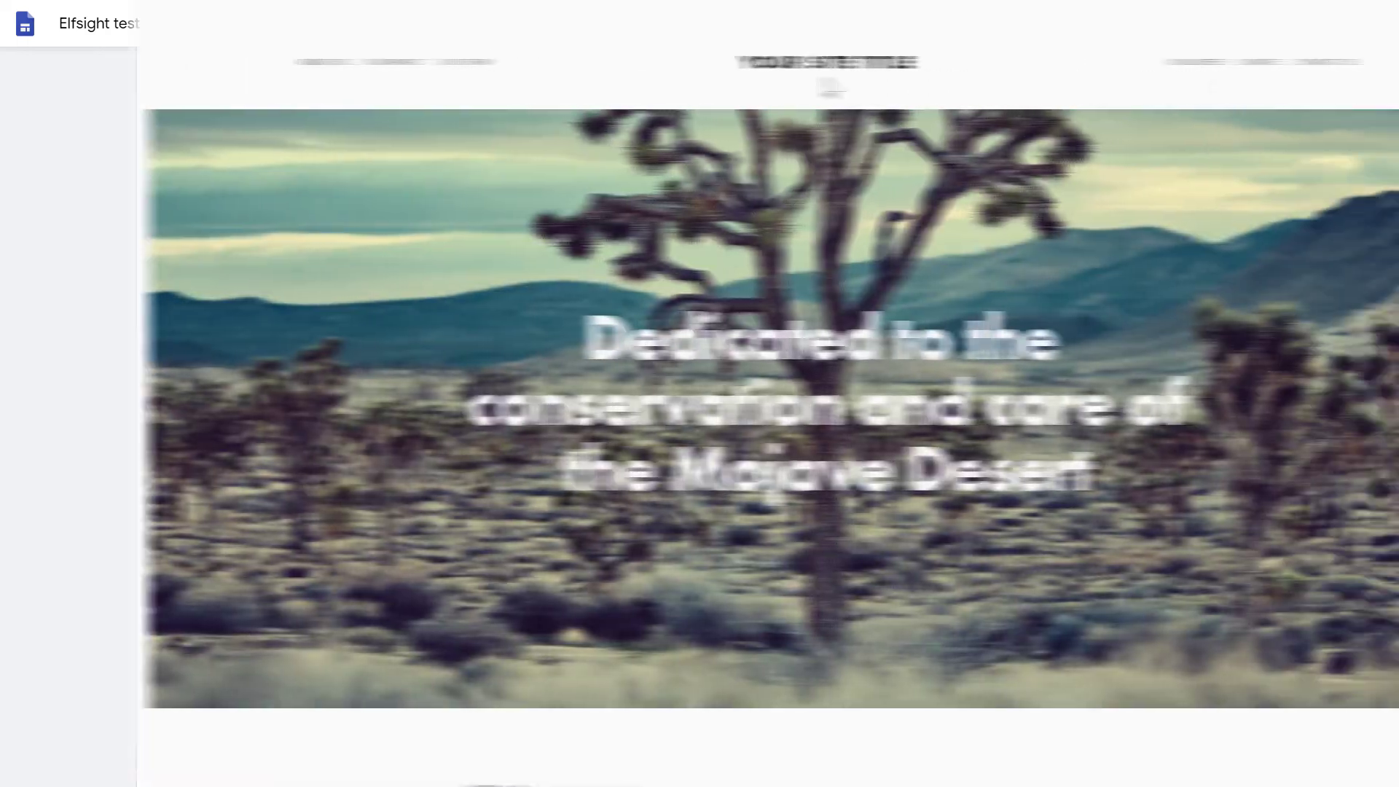
{"action": "scroll", "coordinate": [1269, 92], "scroll_direction": "down", "scroll_amount": 3}
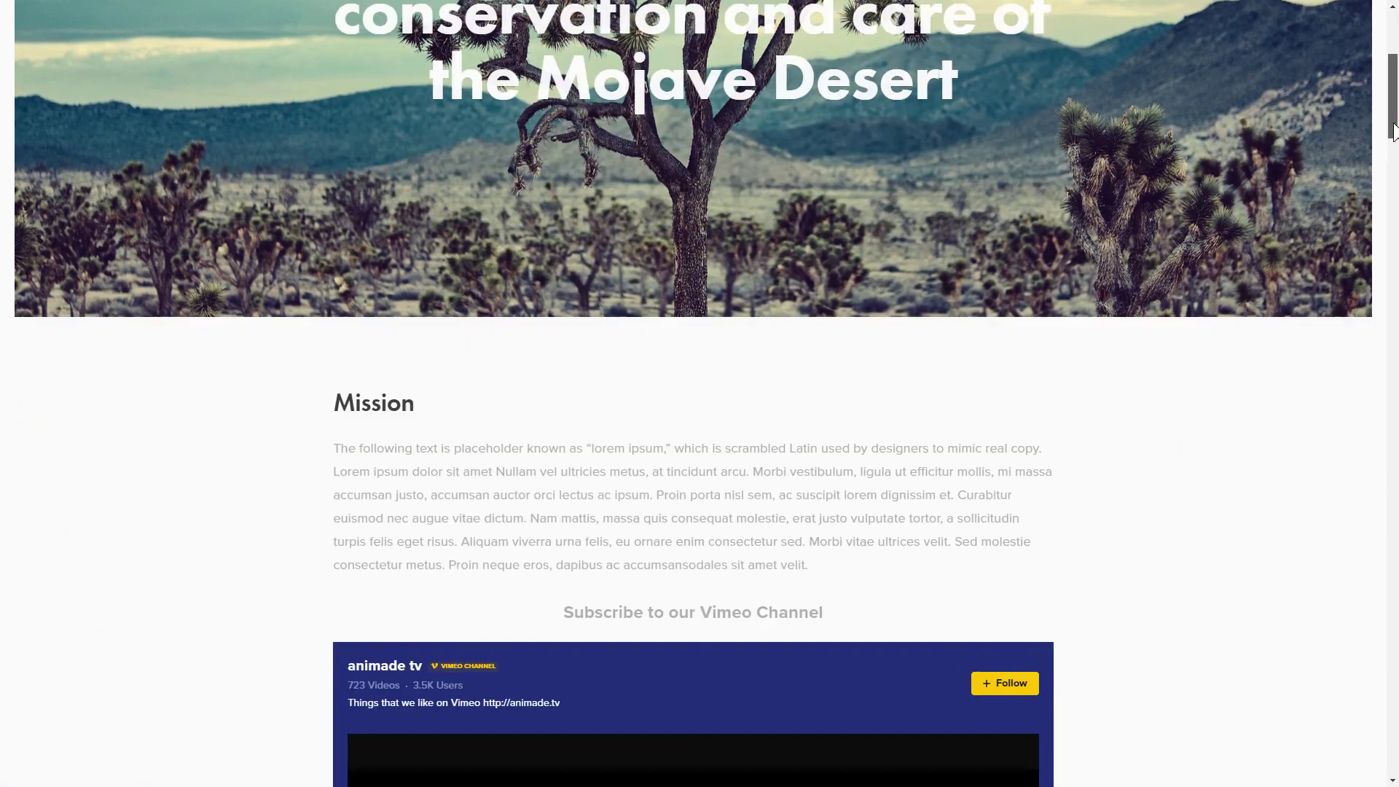
{"action": "scroll", "coordinate": [1301, 220], "scroll_direction": "down", "scroll_amount": 6}
{"action": "scroll", "coordinate": [1317, 289], "scroll_direction": "down", "scroll_amount": 3}
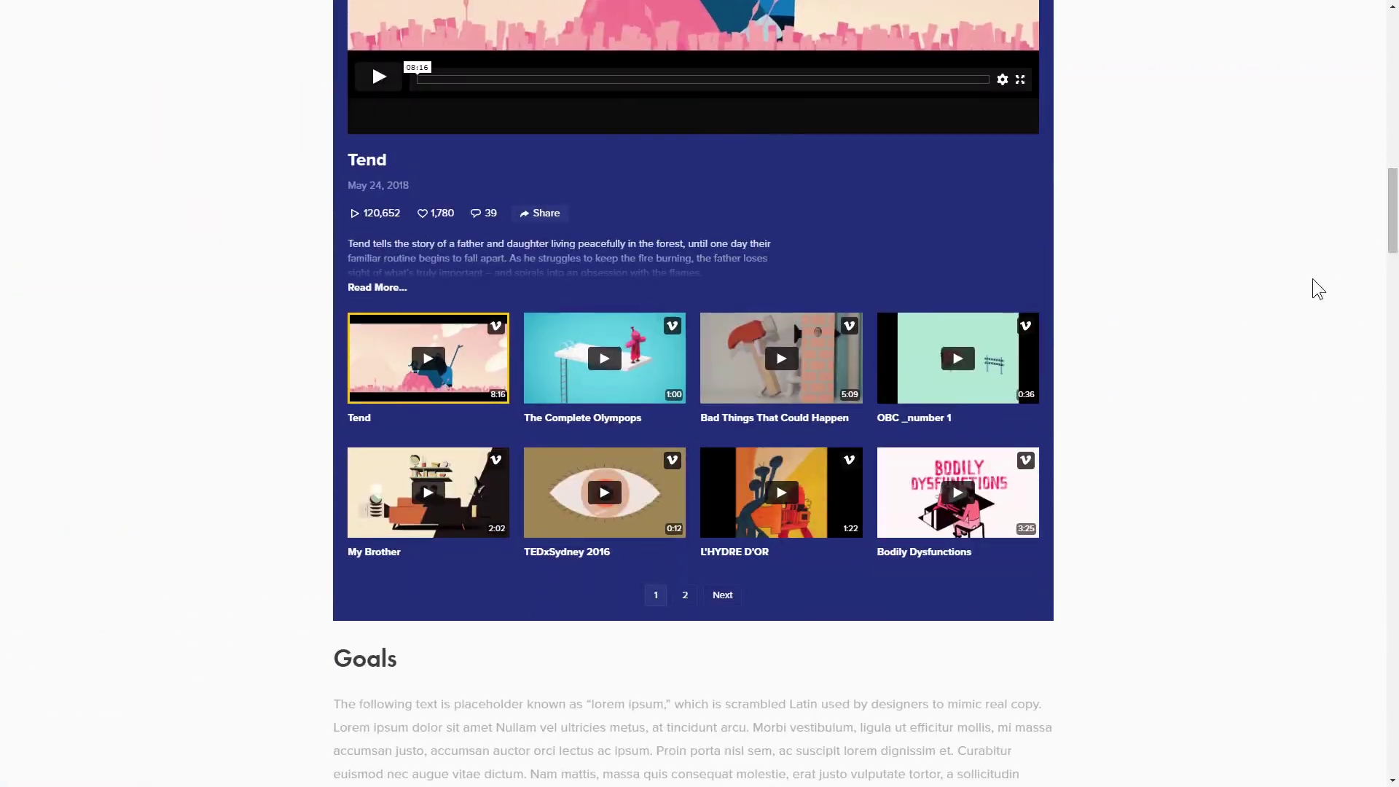
{"action": "left_click", "coordinate": [723, 595]}
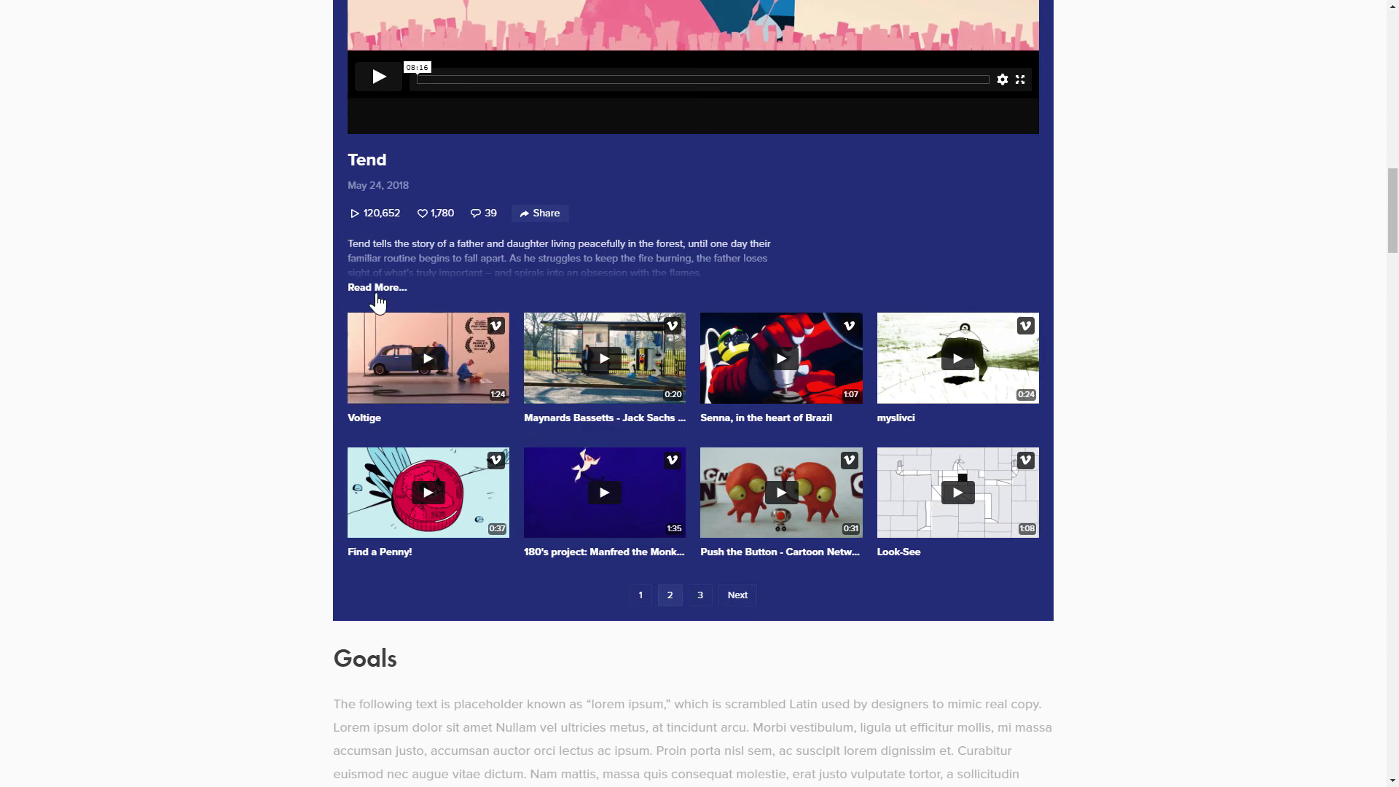
{"action": "left_click", "coordinate": [376, 289]}
{"action": "scroll", "coordinate": [375, 290], "scroll_direction": "up", "scroll_amount": 4}
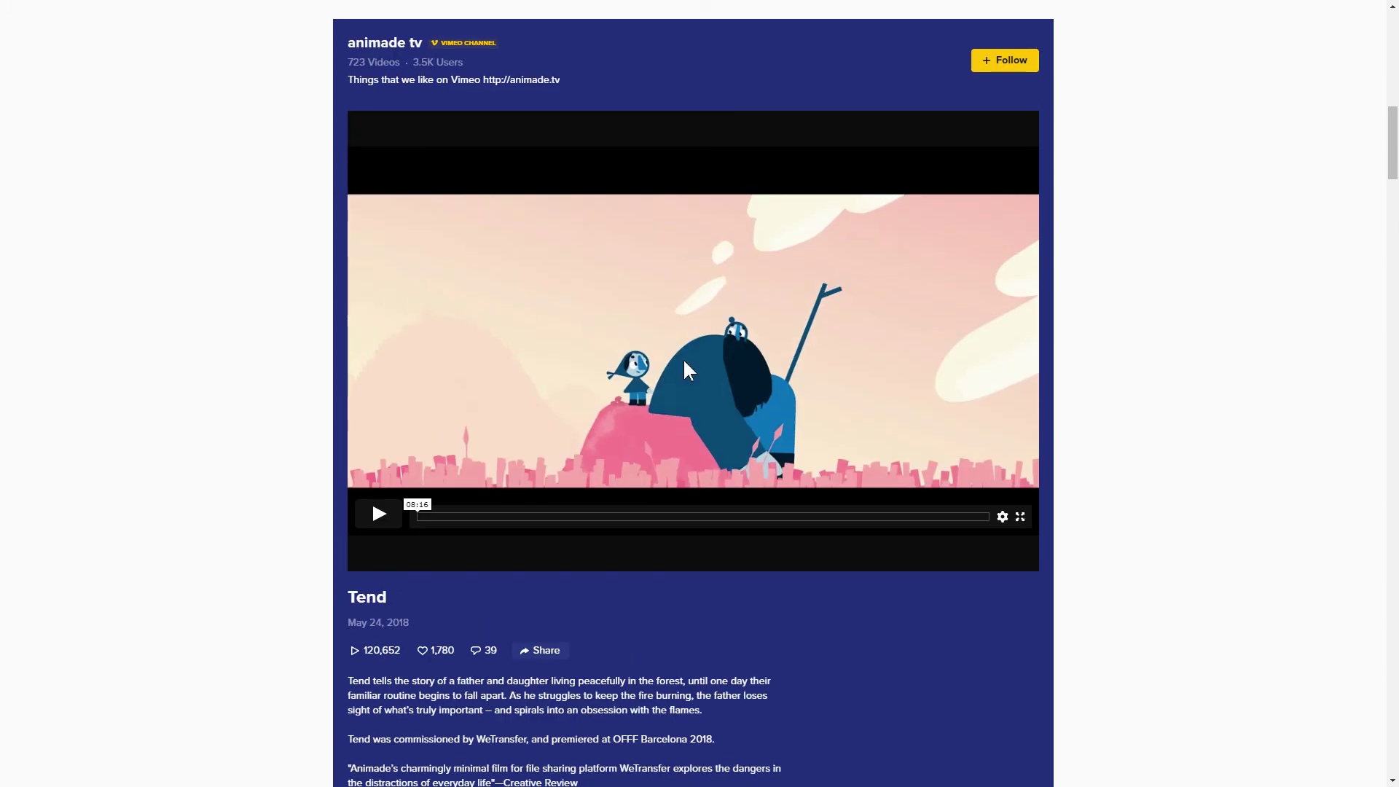
{"action": "left_click", "coordinate": [710, 374]}
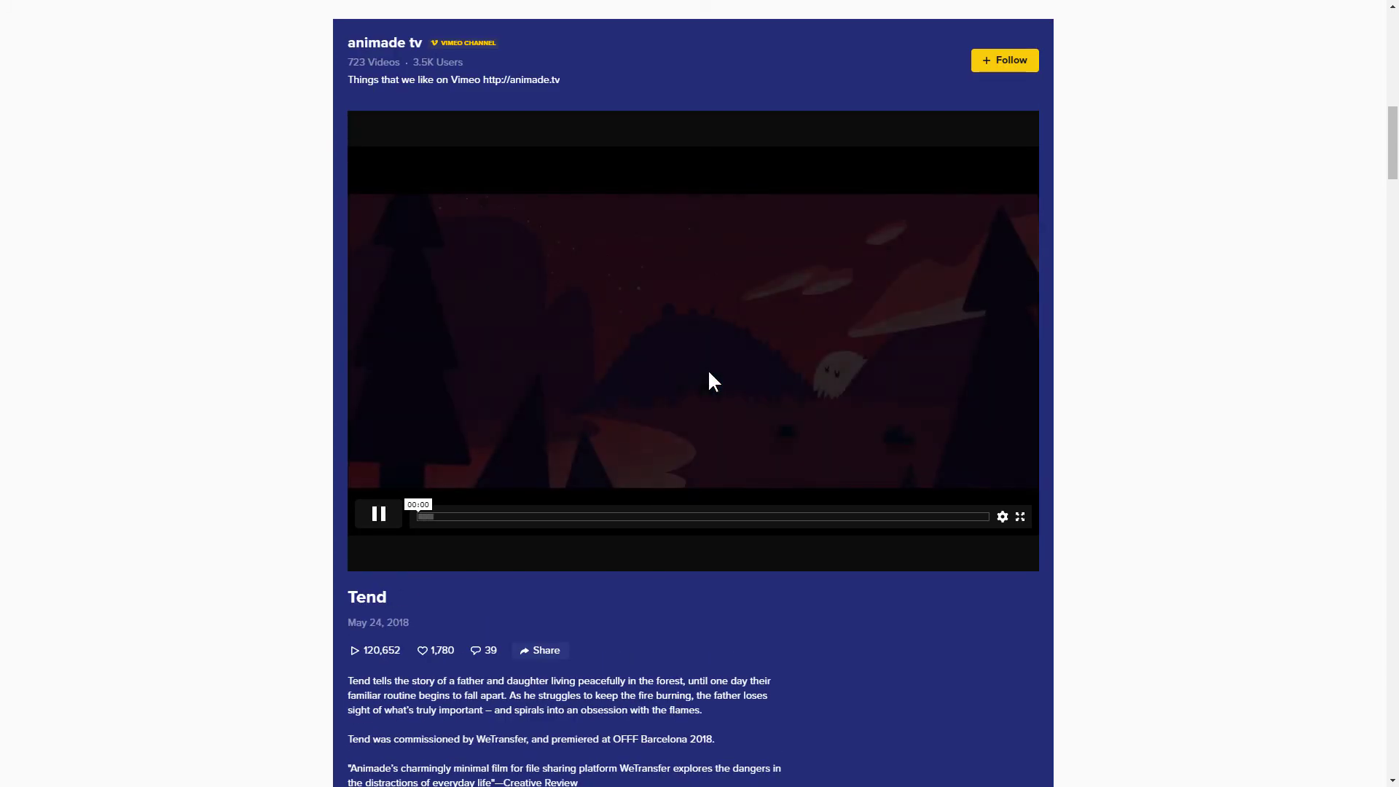